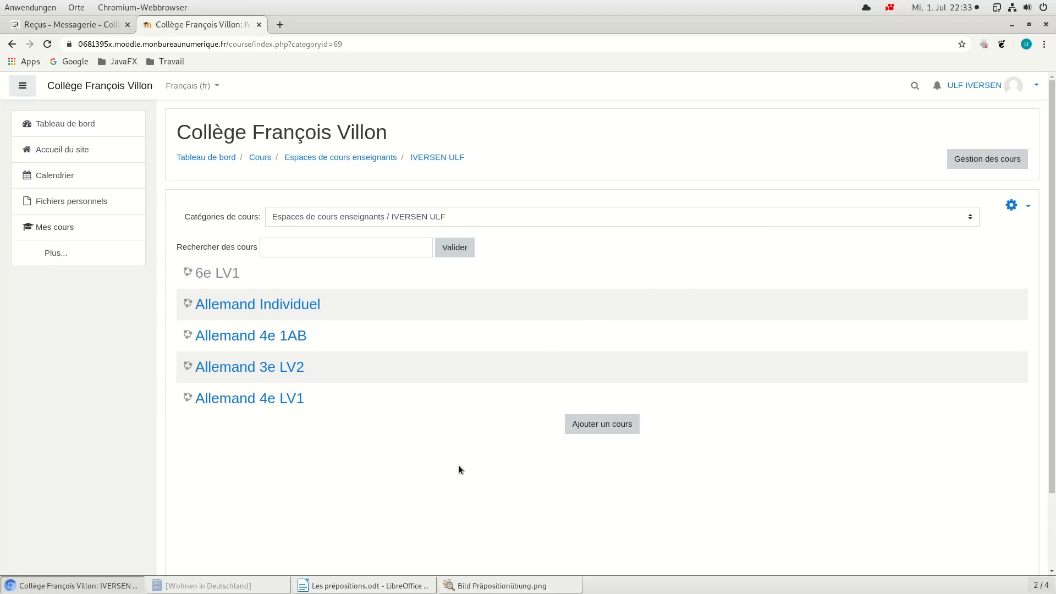
# Step: Review the picture and gap-fill sentences in Les prépositions.odt in LibreOffice Writer, and return to the Moodle page in Chromium
pyautogui.click(384, 586)
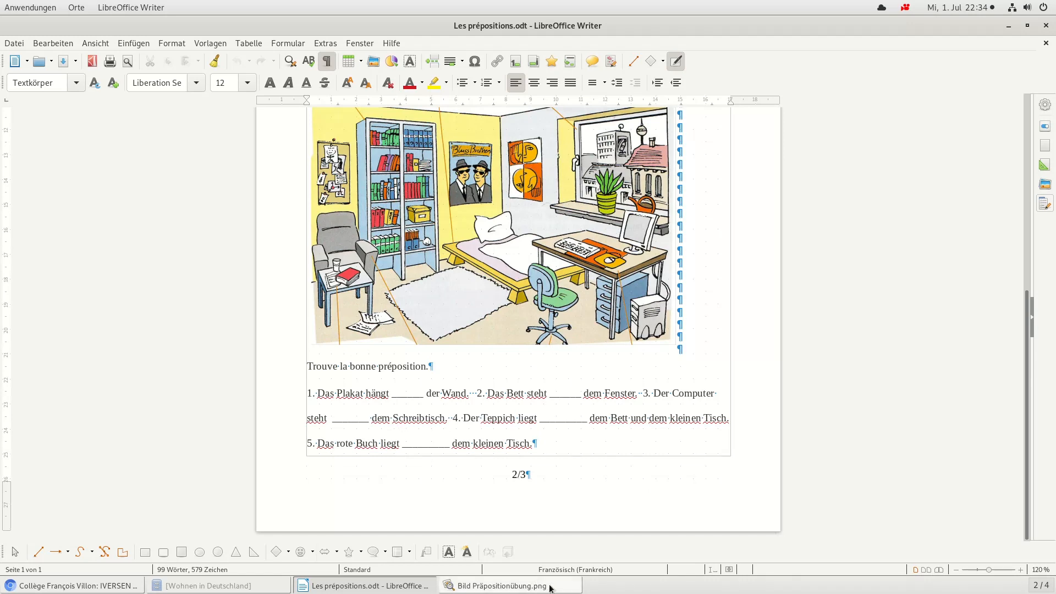
pyautogui.click(82, 587)
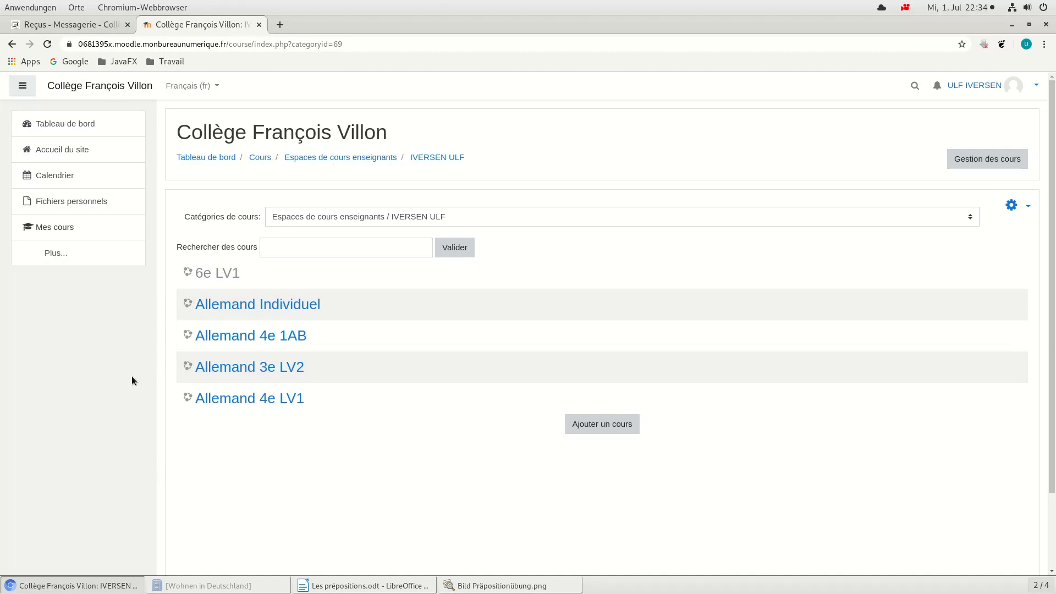
# Step: Open the Allemand Individuel course and turn on its editing mode
pyautogui.click(197, 306)
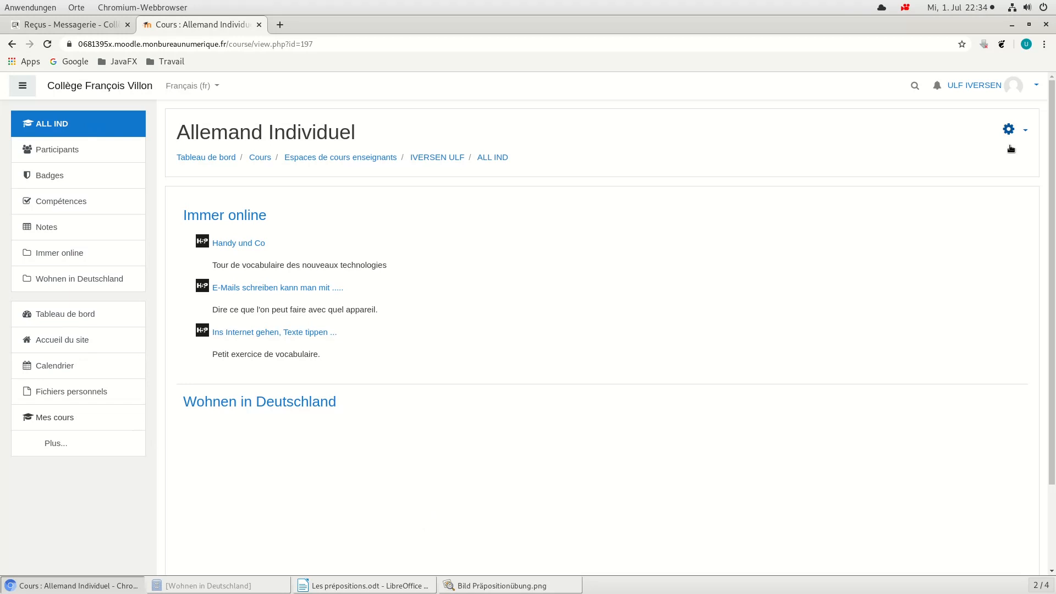
pyautogui.click(1026, 132)
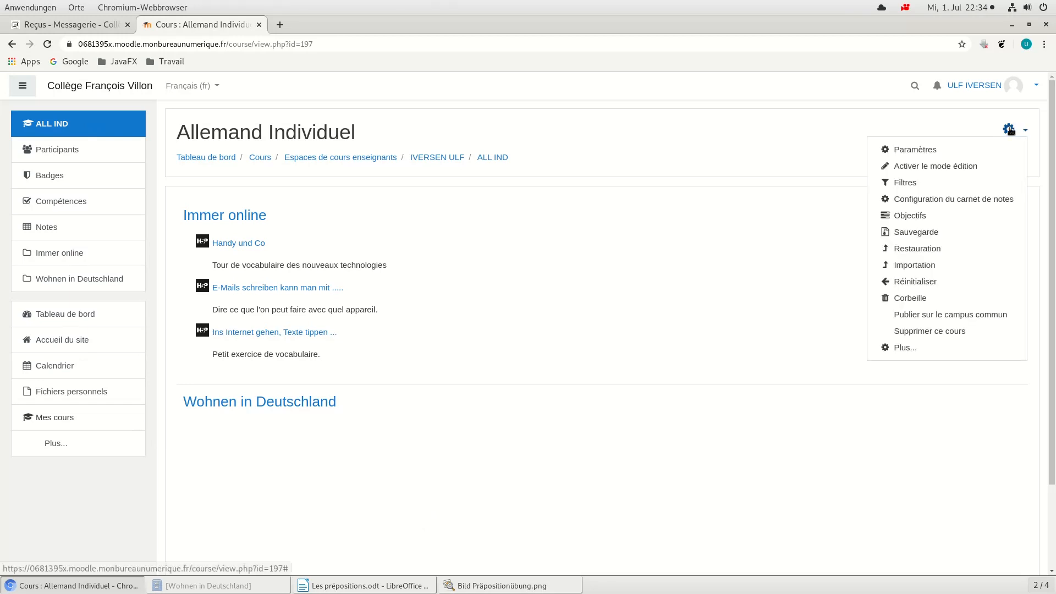
pyautogui.click(950, 167)
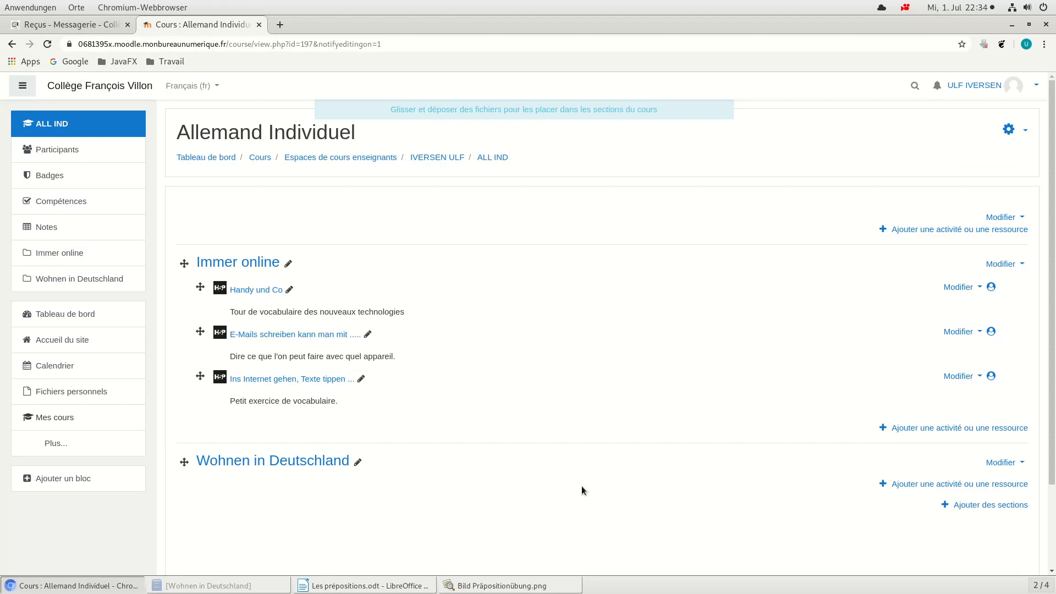
# Step: Add a Contenu interactif activity to the Wohnen in Deutschland section
pyautogui.scroll(-1, 628, 412)
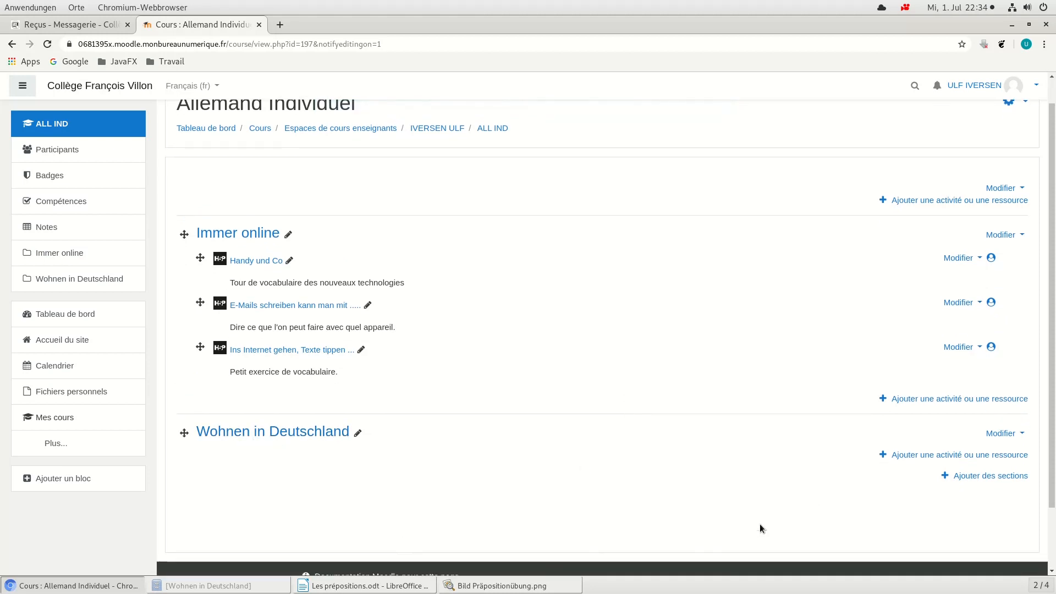
pyautogui.click(911, 456)
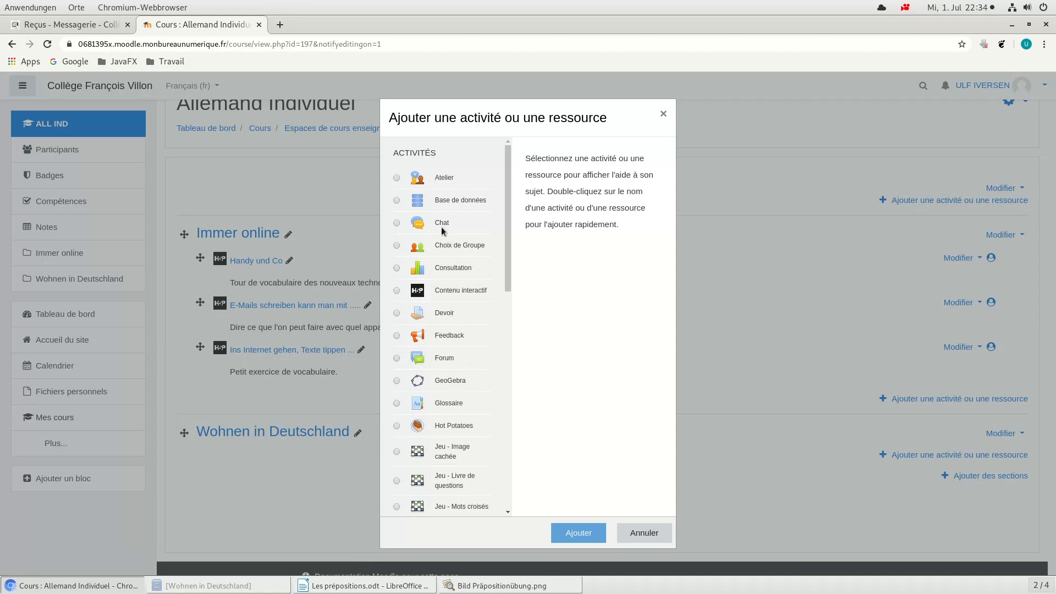
pyautogui.scroll(-5, 454, 215)
pyautogui.scroll(-2, 451, 219)
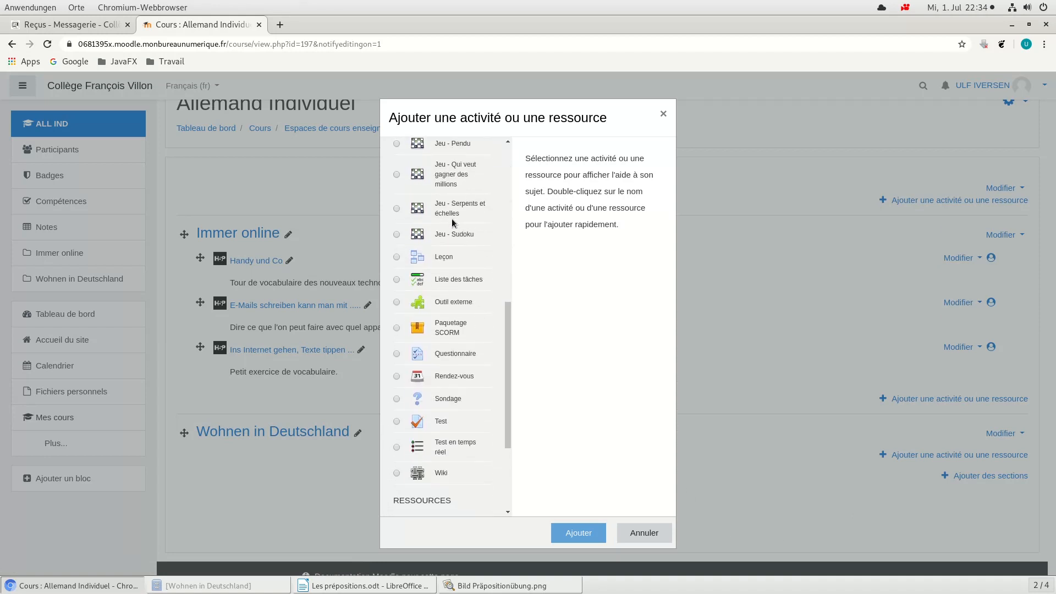
pyautogui.scroll(7, 451, 219)
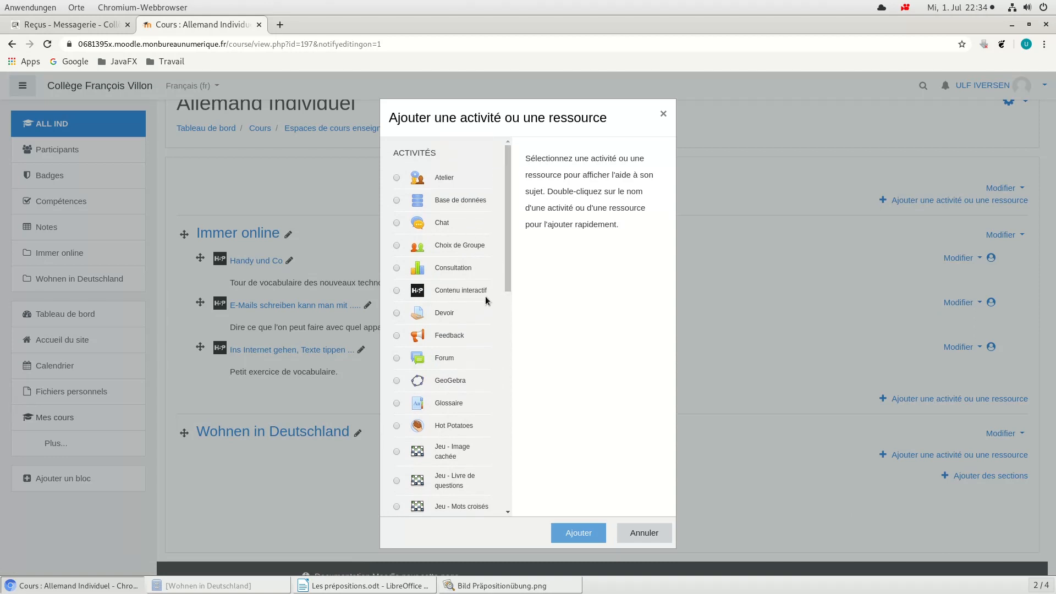
pyautogui.click(397, 292)
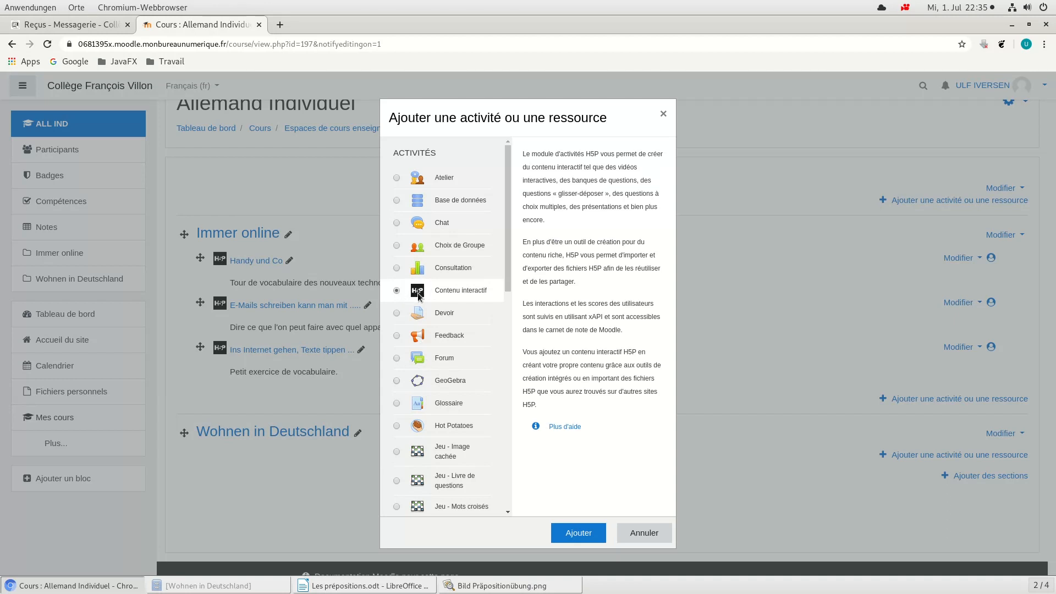
pyautogui.click(578, 533)
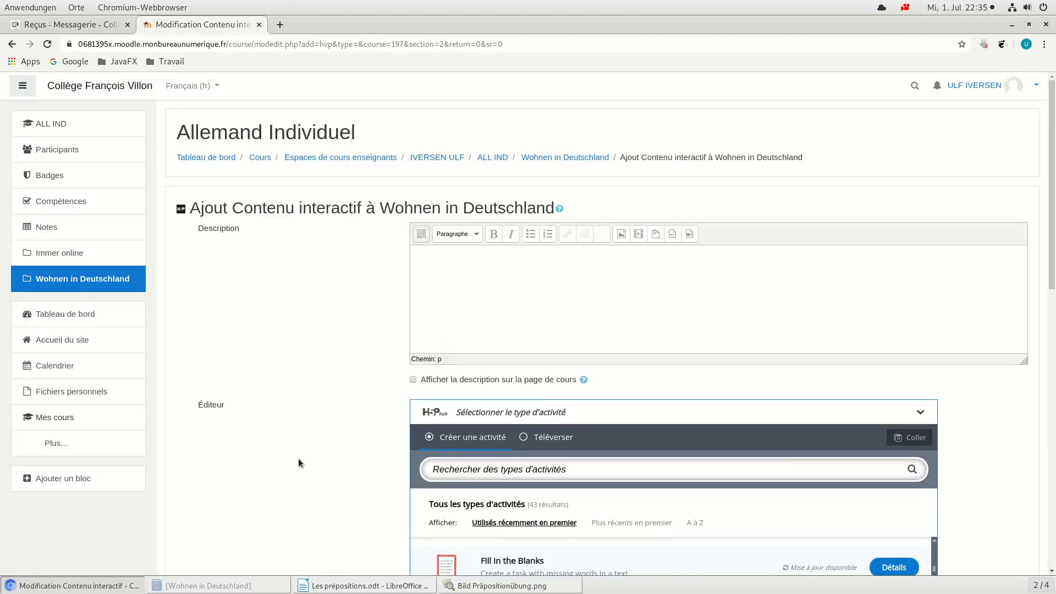
# Step: Look through the H5P activity types and choose Fill in the Blanks for the new activity
pyautogui.scroll(-3, 310, 375)
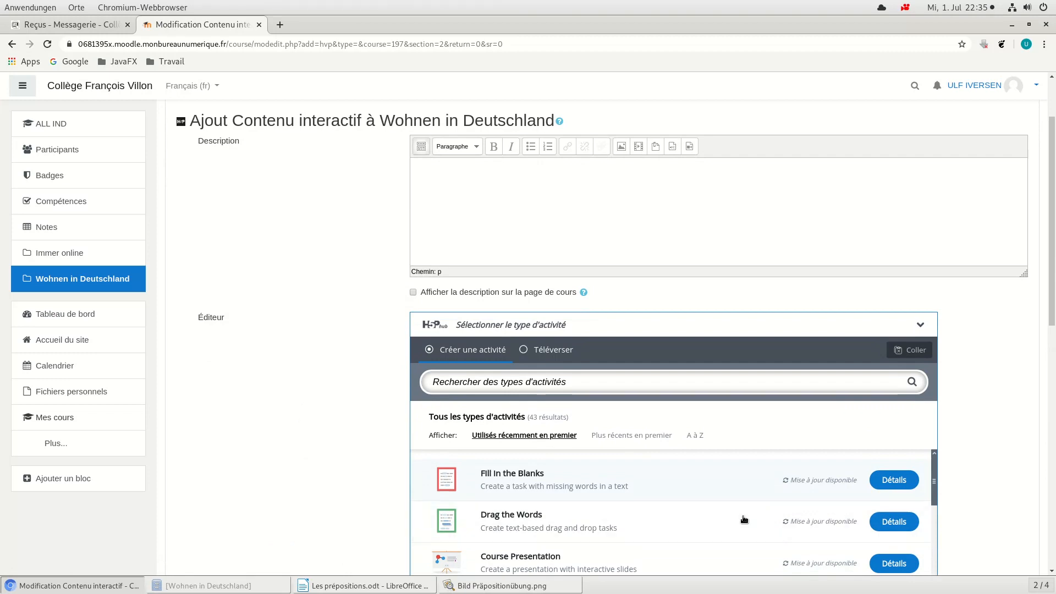
pyautogui.scroll(-3, 1004, 409)
pyautogui.scroll(-2, 716, 457)
pyautogui.scroll(-2, 711, 451)
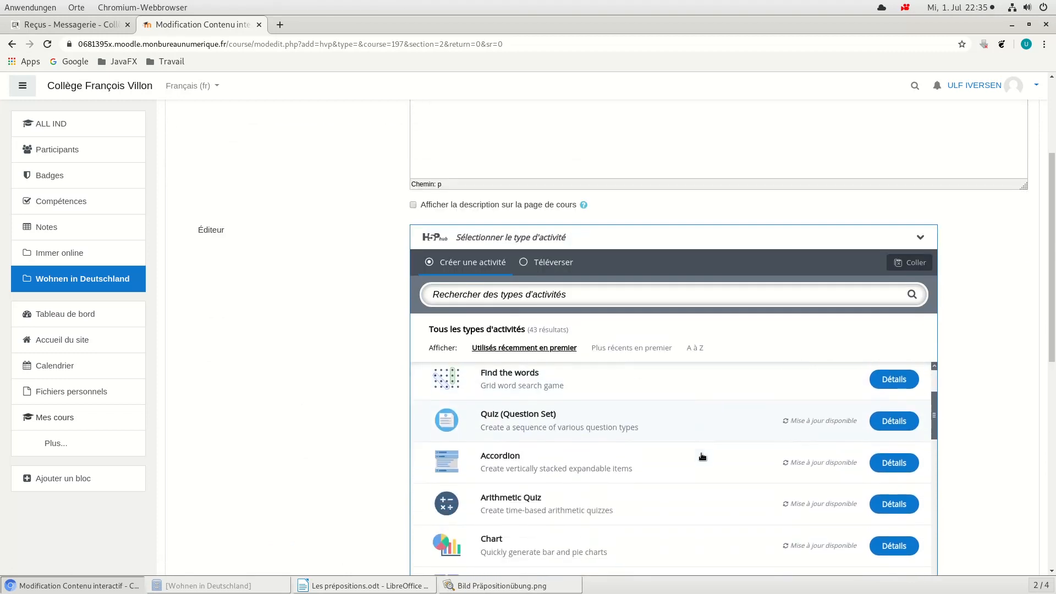
pyautogui.scroll(-4, 989, 446)
pyautogui.scroll(2, 696, 380)
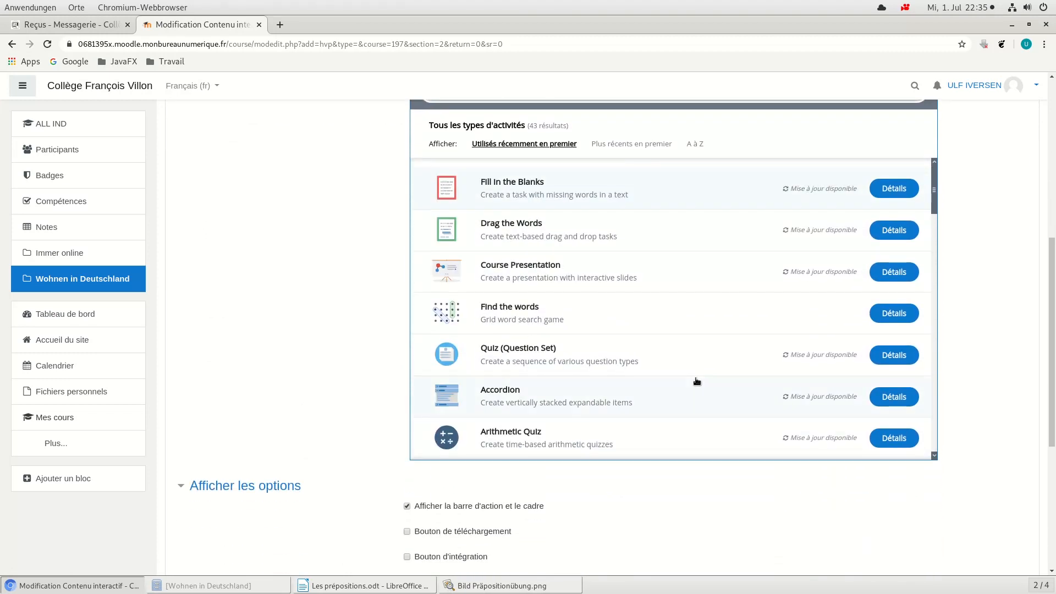
pyautogui.scroll(-4, 651, 357)
pyautogui.scroll(-6, 645, 351)
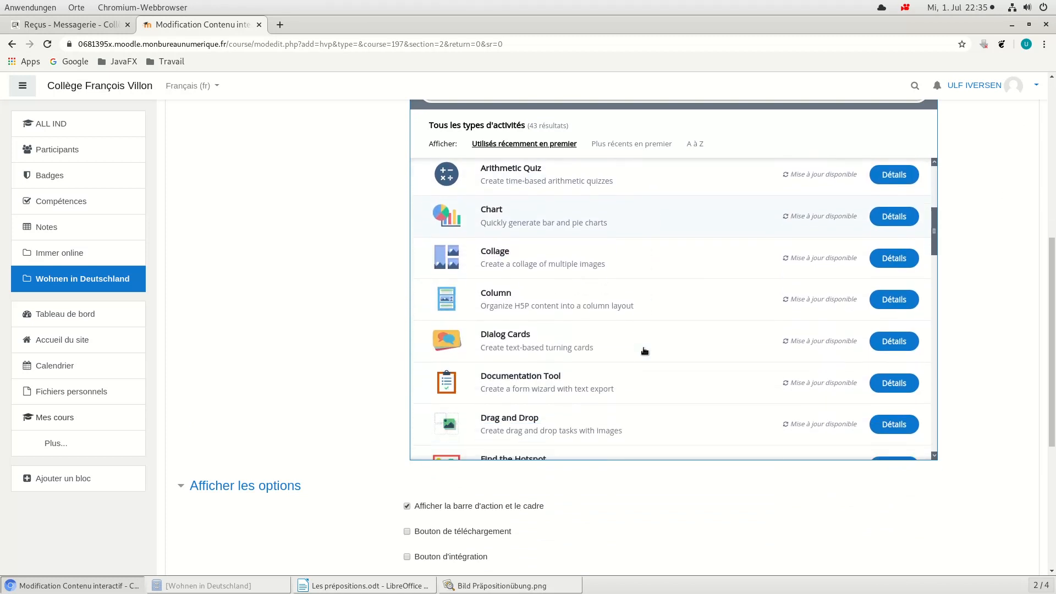
pyautogui.scroll(-2, 623, 367)
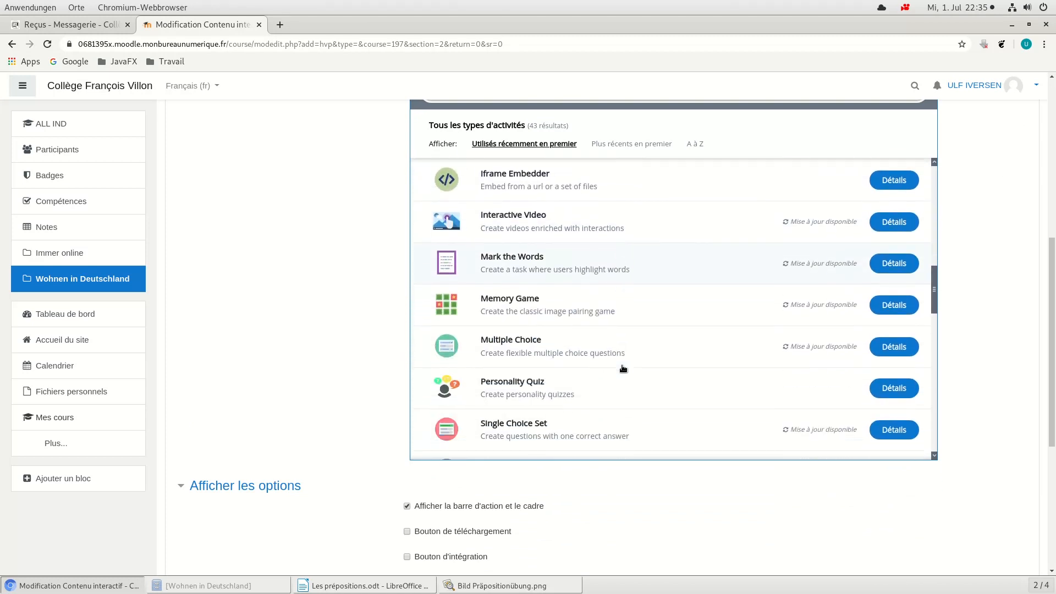
pyautogui.scroll(5, 623, 368)
pyautogui.scroll(7, 624, 370)
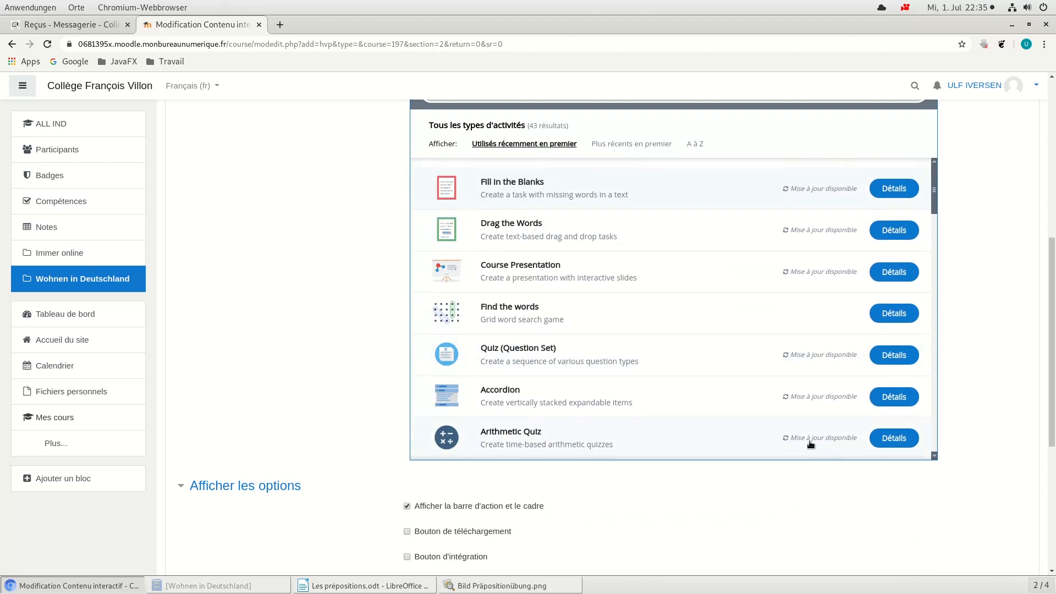
pyautogui.scroll(3, 1038, 365)
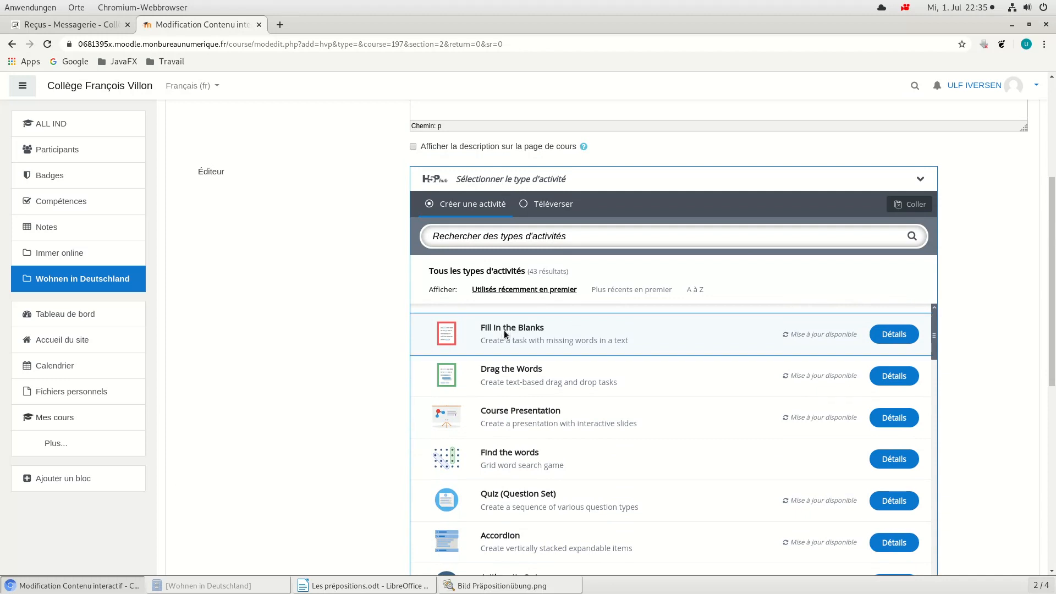
pyautogui.click(505, 332)
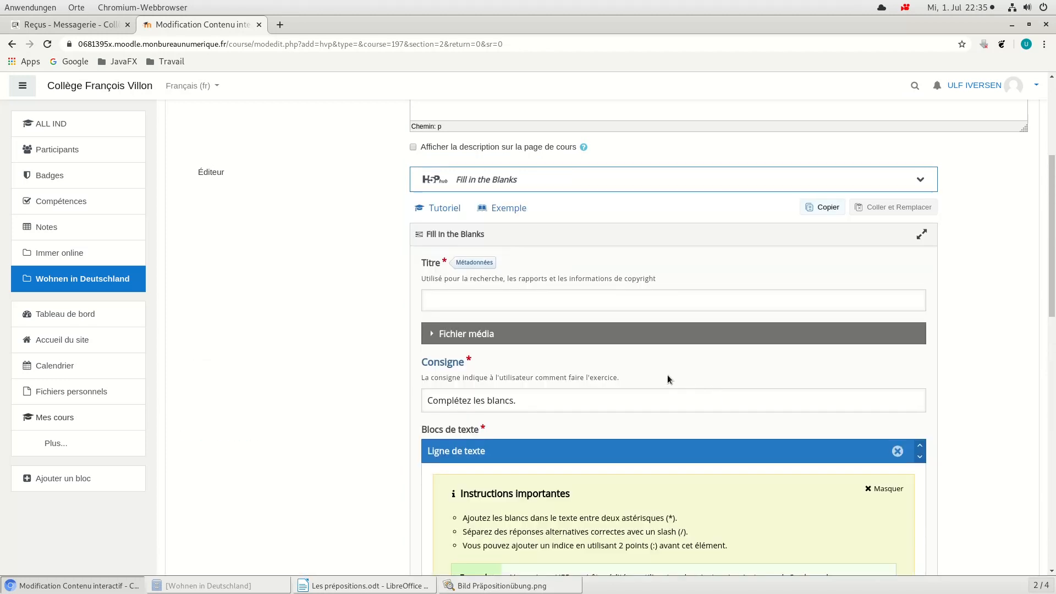
# Step: Title the Fill in the Blanks exercise "Neben, vor, auf ..."
pyautogui.scroll(4, 668, 375)
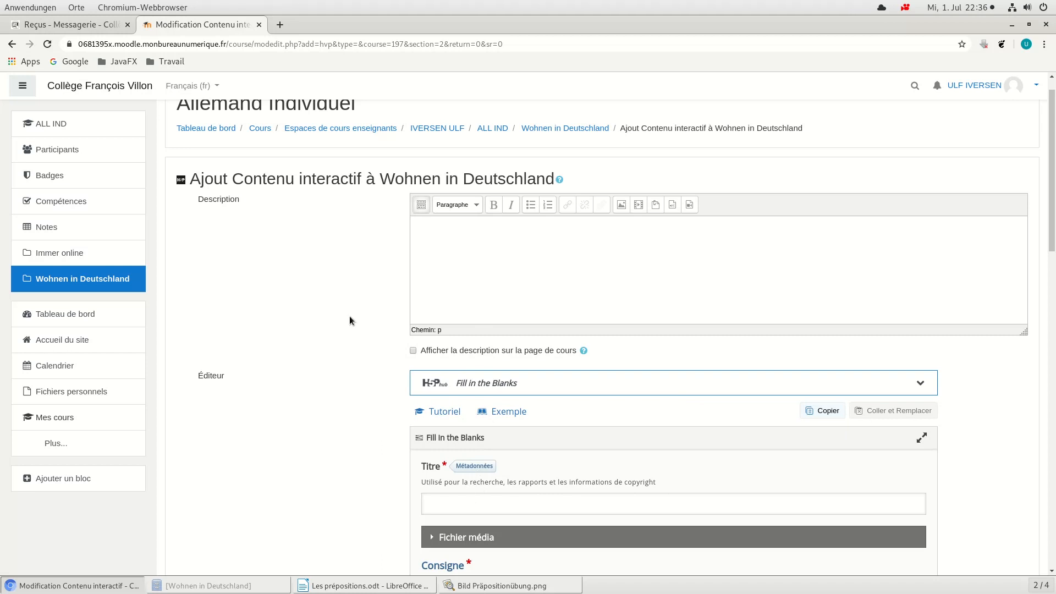
pyautogui.scroll(-1, 350, 325)
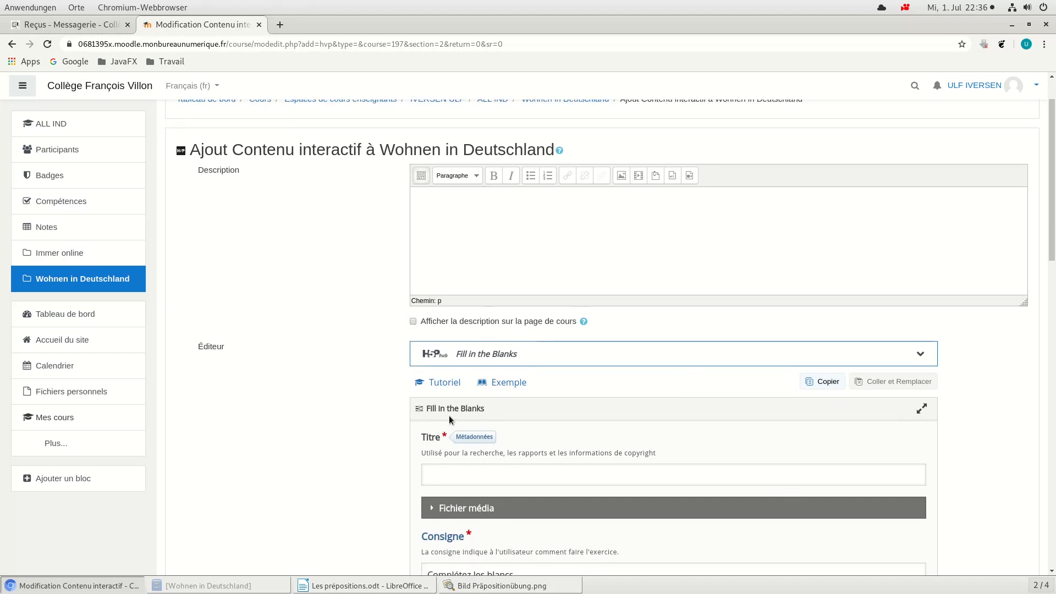
pyautogui.click(460, 474)
pyautogui.write('N')
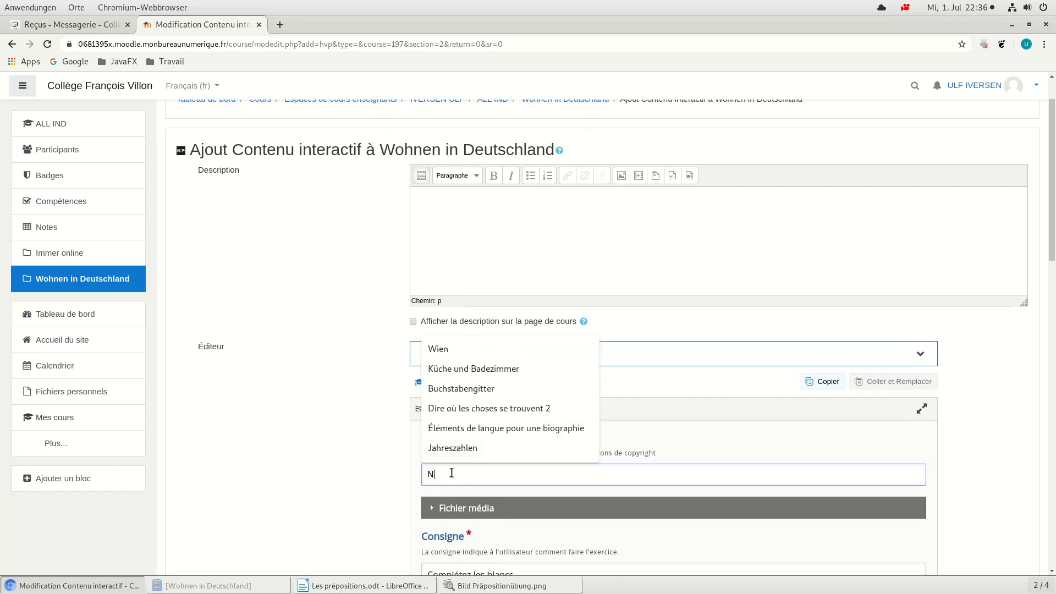
pyautogui.write('eben, v')
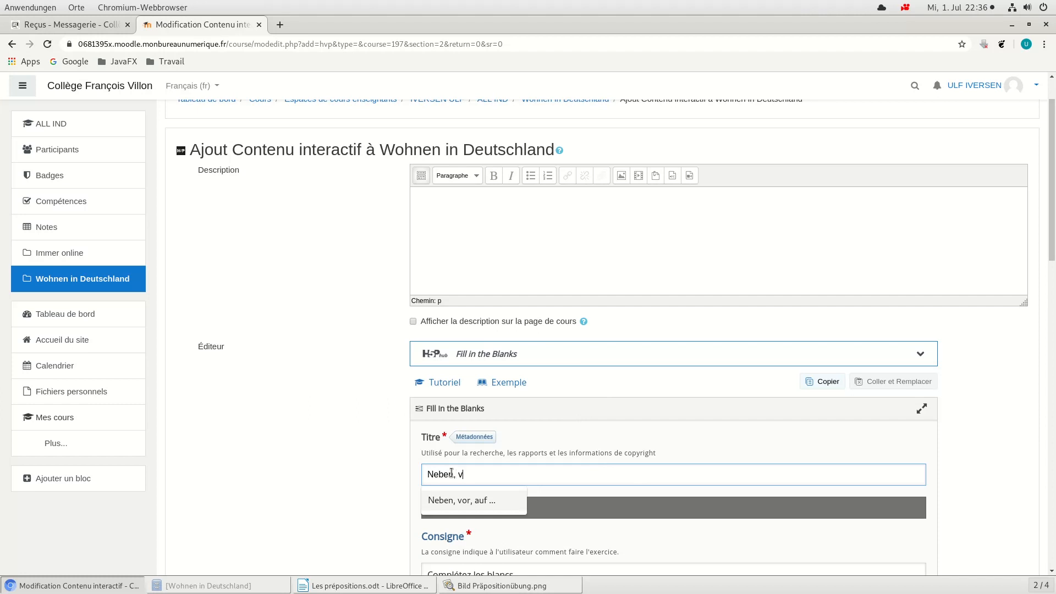
pyautogui.write('or, auf ...')
# Step: Enable showing the description on the course page and enter "Entraine-toi à utiliser les prépositions allemands." as the description
pyautogui.click(412, 322)
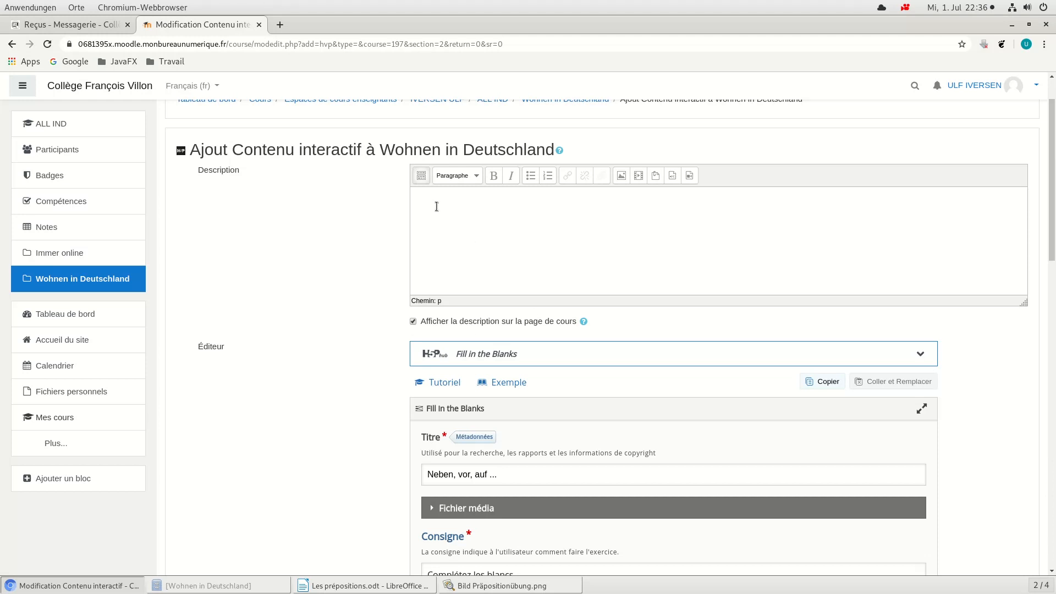
pyautogui.click(455, 208)
pyautogui.write('Entraine-toi à utiliser les')
pyautogui.write('prépositions allemands.')
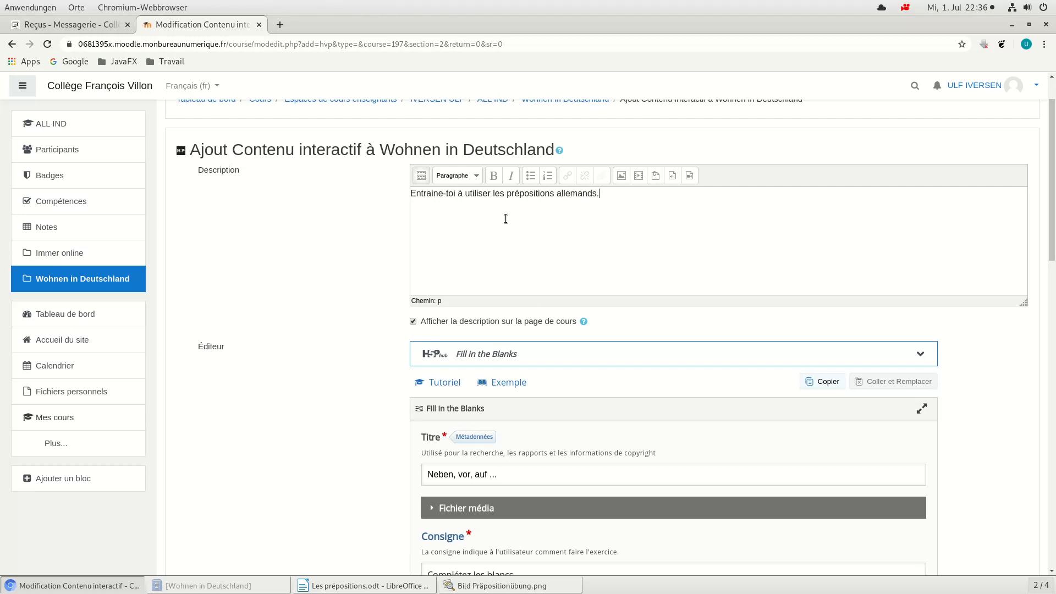
# Step: Expand the exercise's media file settings and set the media type to Image
pyautogui.scroll(-4, 512, 229)
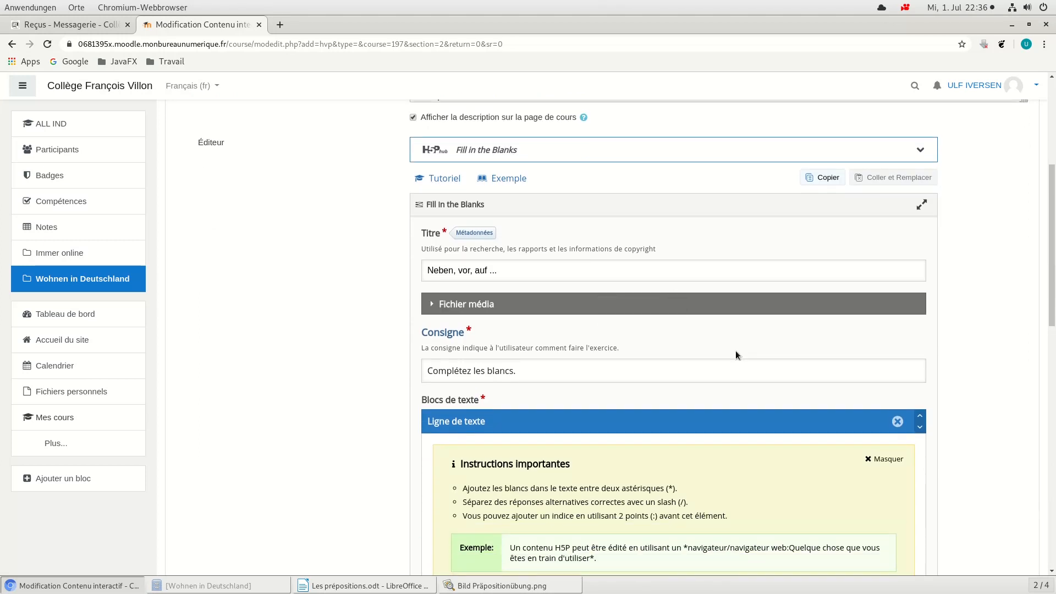
pyautogui.scroll(-1, 734, 385)
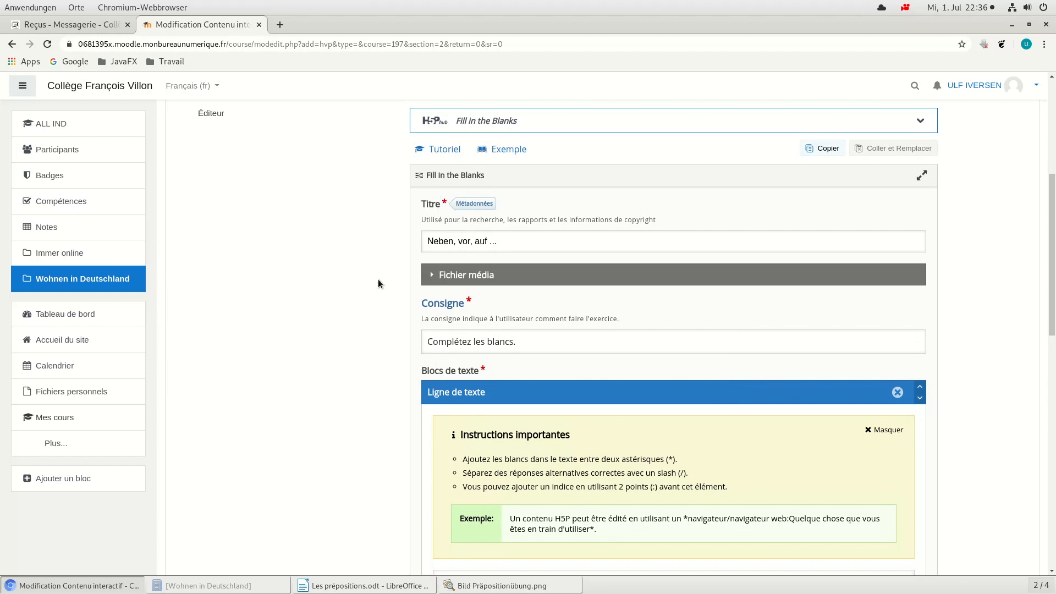
pyautogui.scroll(-2, 681, 237)
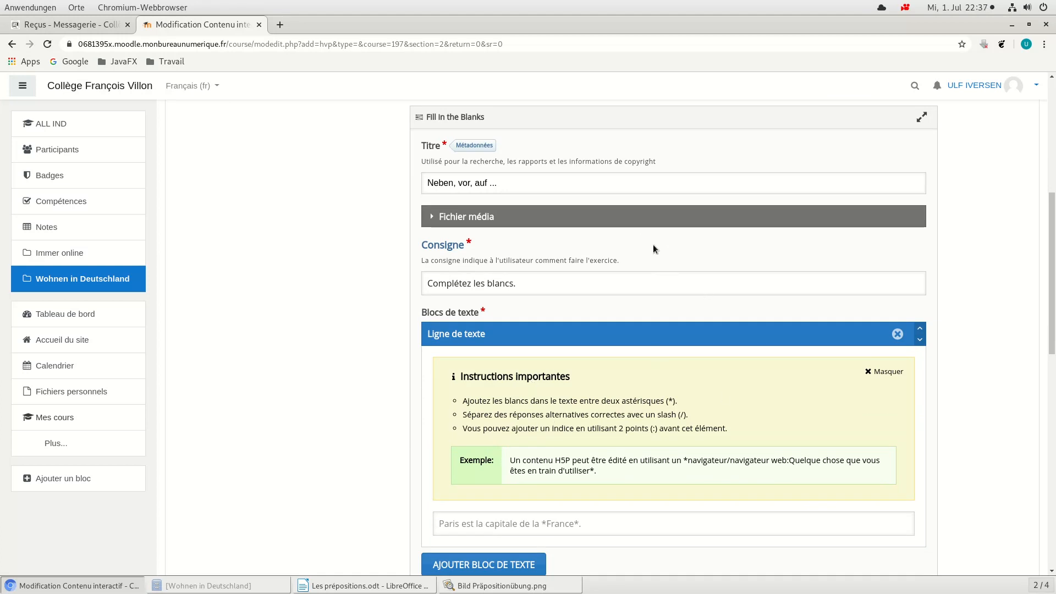
pyautogui.click(434, 217)
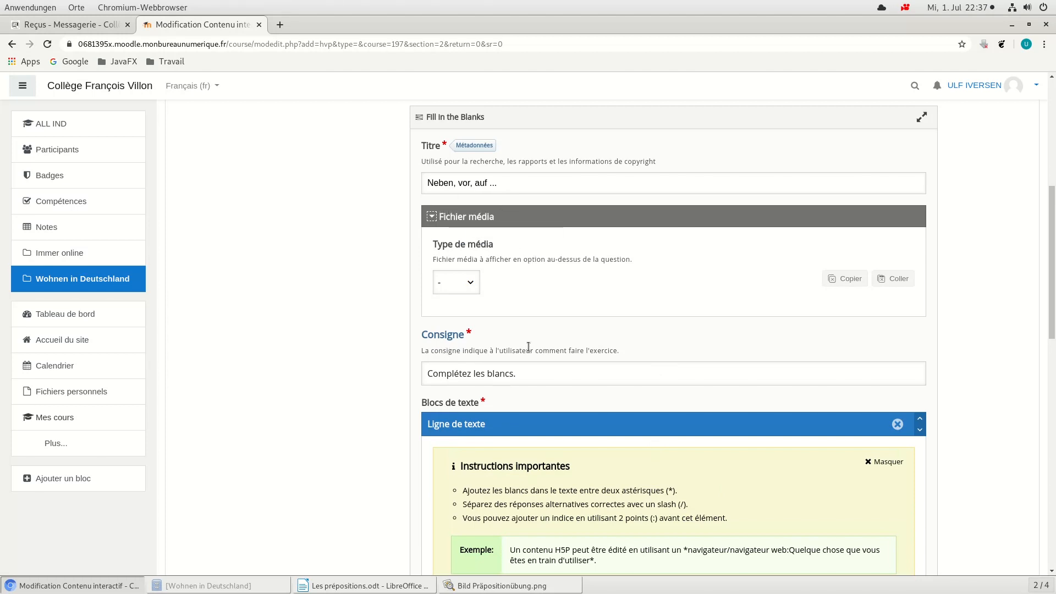
pyautogui.click(474, 280)
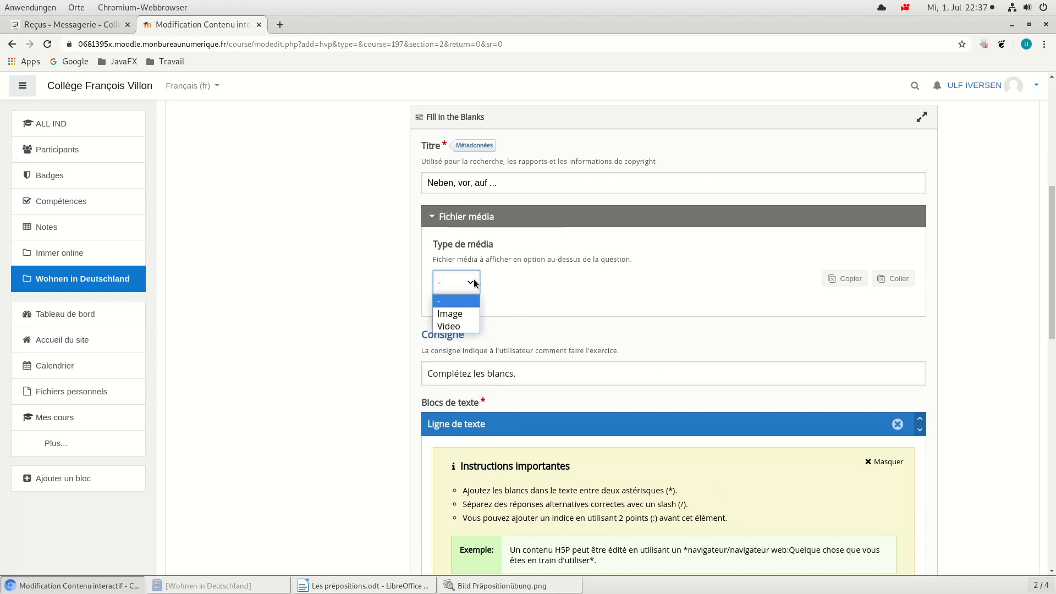
pyautogui.click(460, 312)
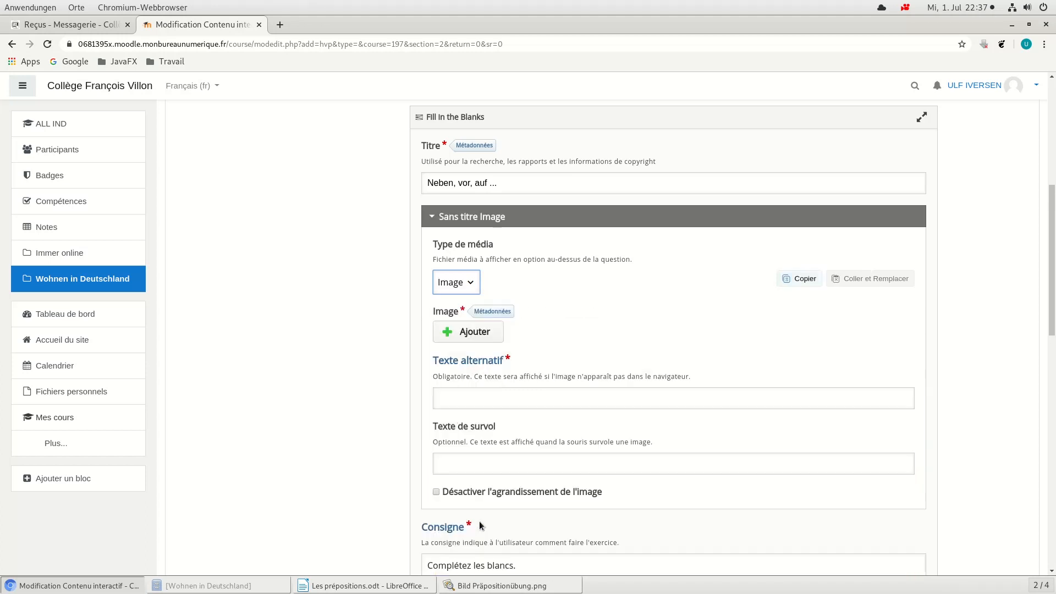
# Step: Add the image "Bild Präpositionübung.png" from Vorbereitungen > Stadt und Wohnen > Wohnen in Deutschland to the exercise
pyautogui.click(477, 333)
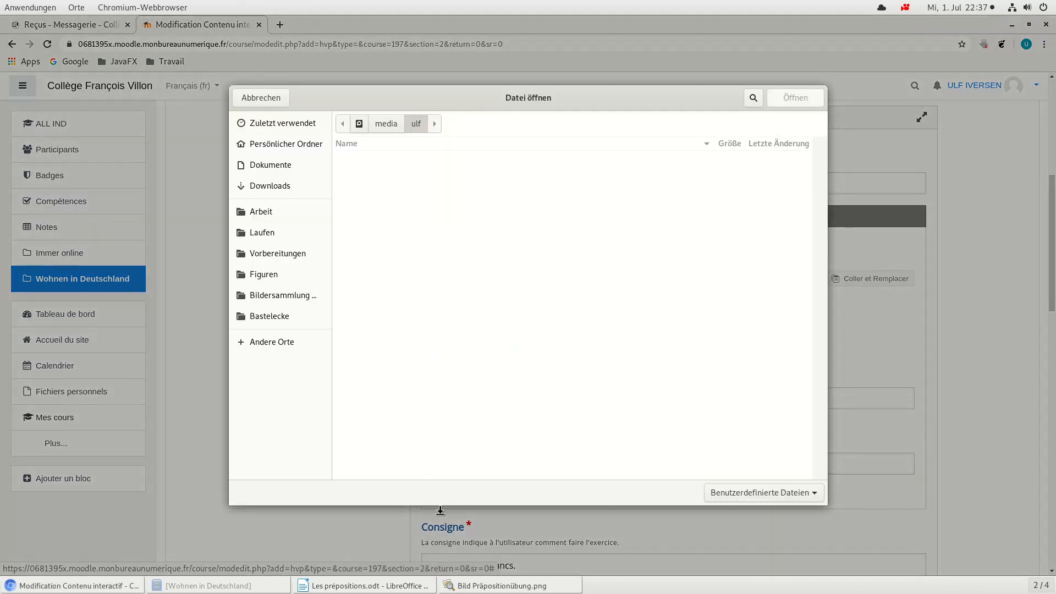
pyautogui.click(274, 252)
pyautogui.scroll(-5, 455, 306)
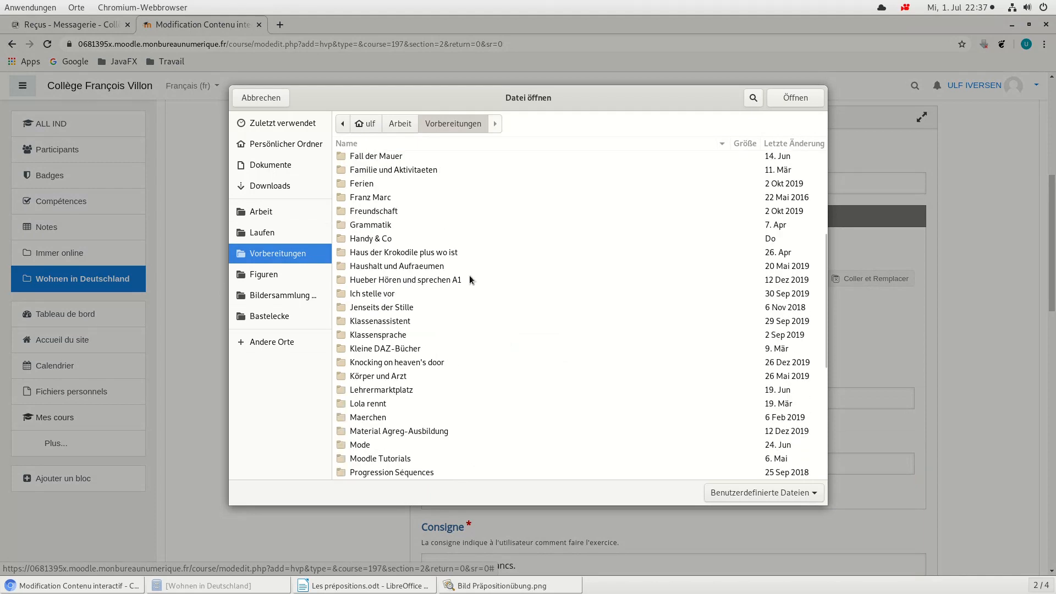
pyautogui.scroll(-5, 464, 358)
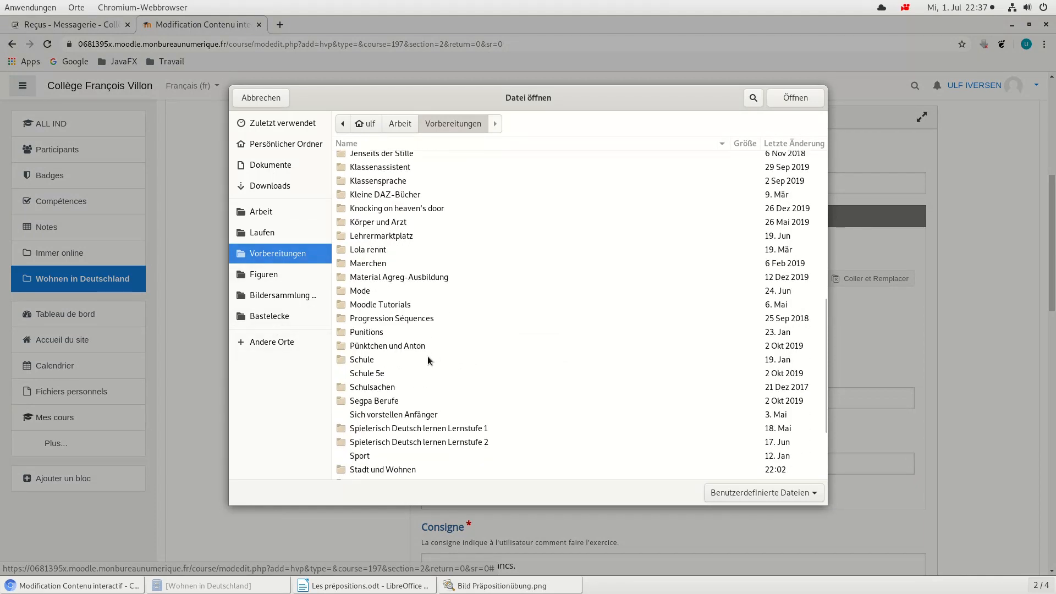
pyautogui.scroll(1, 428, 358)
pyautogui.scroll(-4, 429, 359)
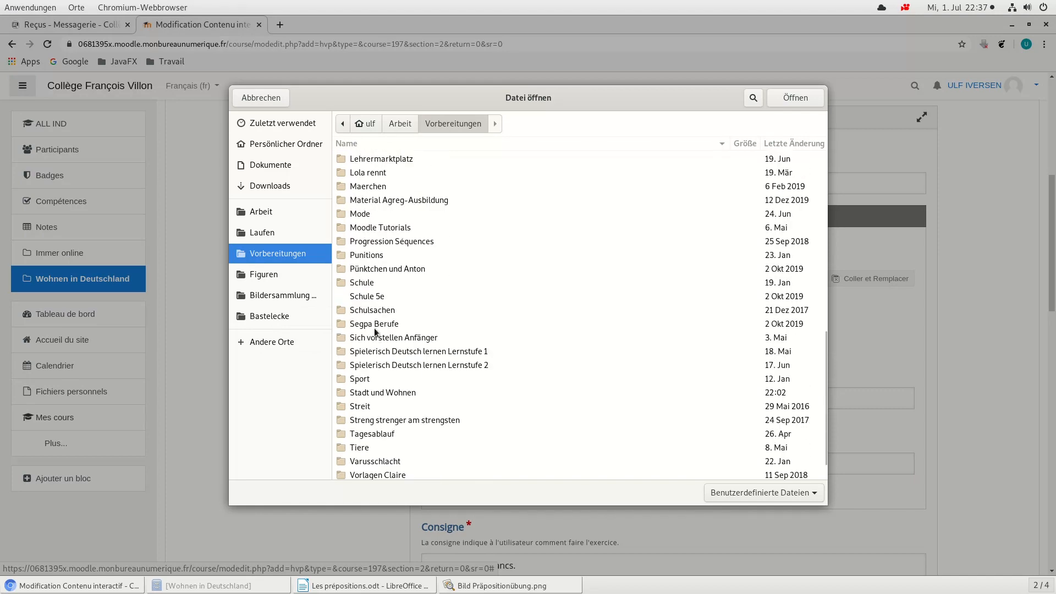
pyautogui.scroll(-1, 421, 401)
pyautogui.doubleClick(393, 365)
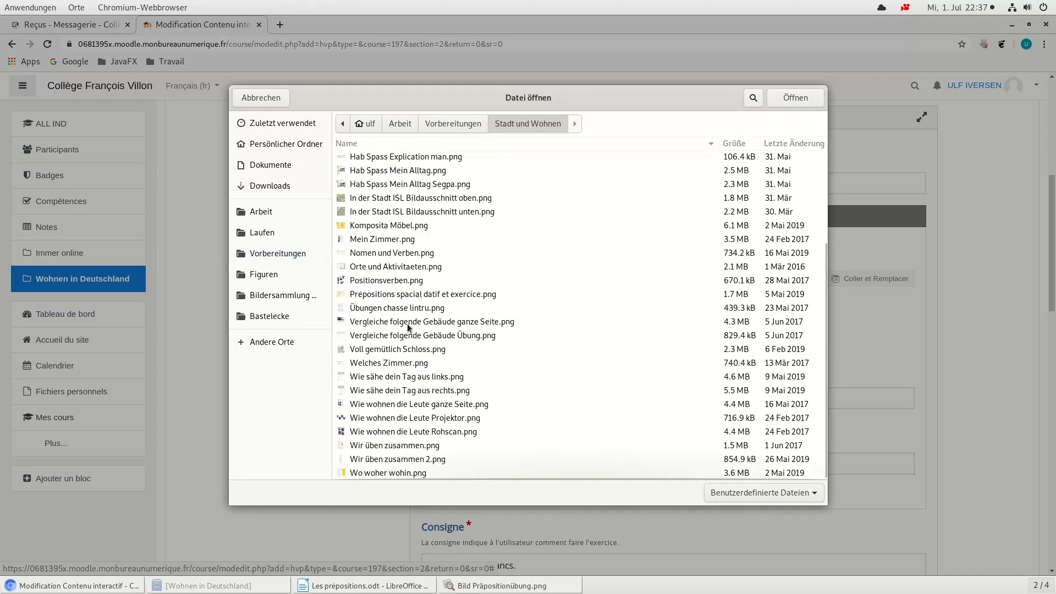
pyautogui.scroll(5, 400, 191)
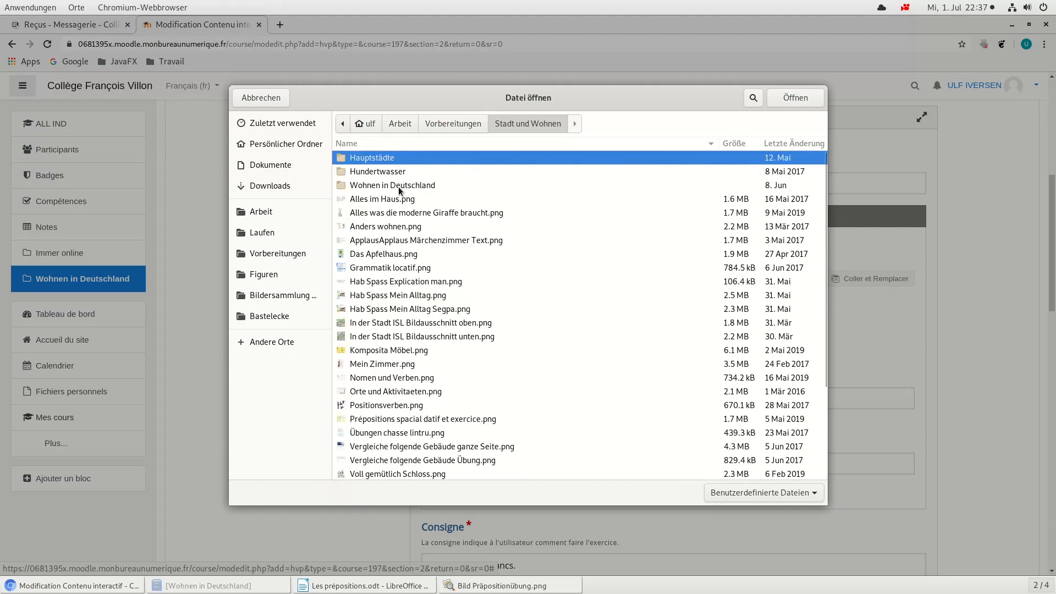
pyautogui.doubleClick(389, 187)
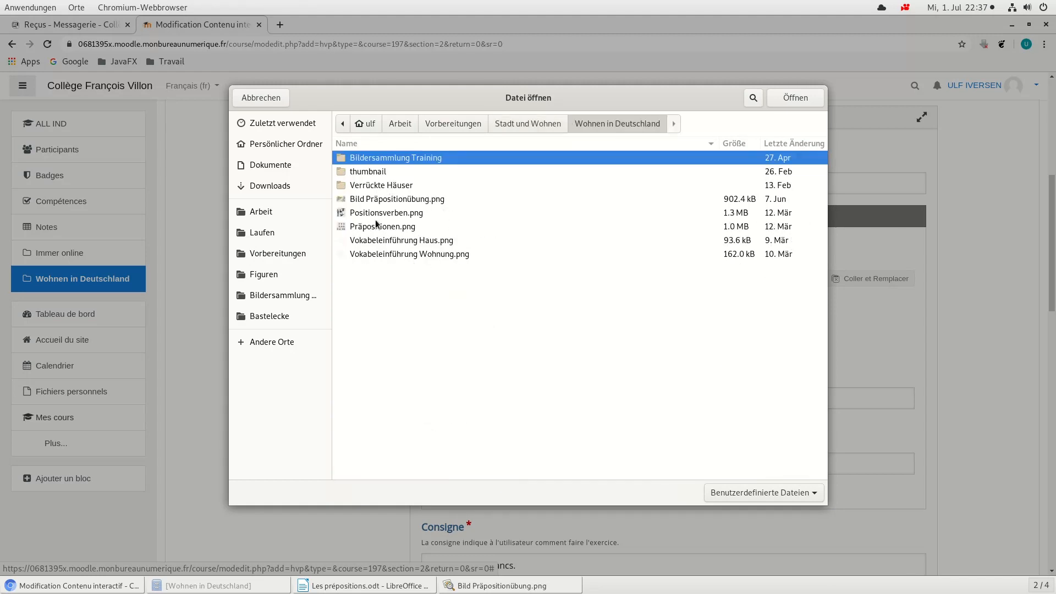
pyautogui.doubleClick(377, 203)
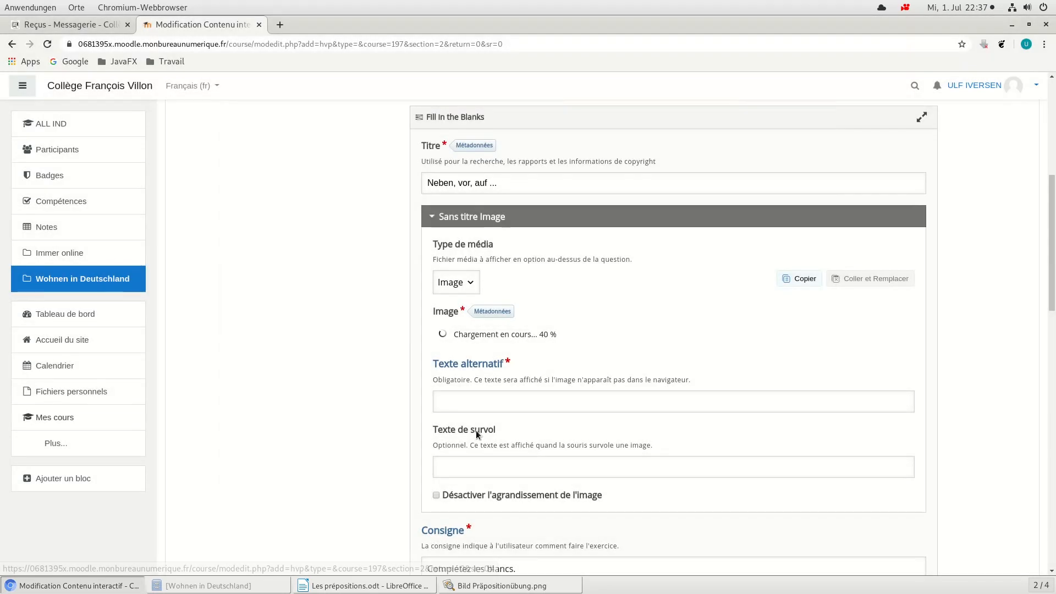
# Step: Set the image's alternative text to "L'image ne peut pas être affiché."
pyautogui.click(540, 471)
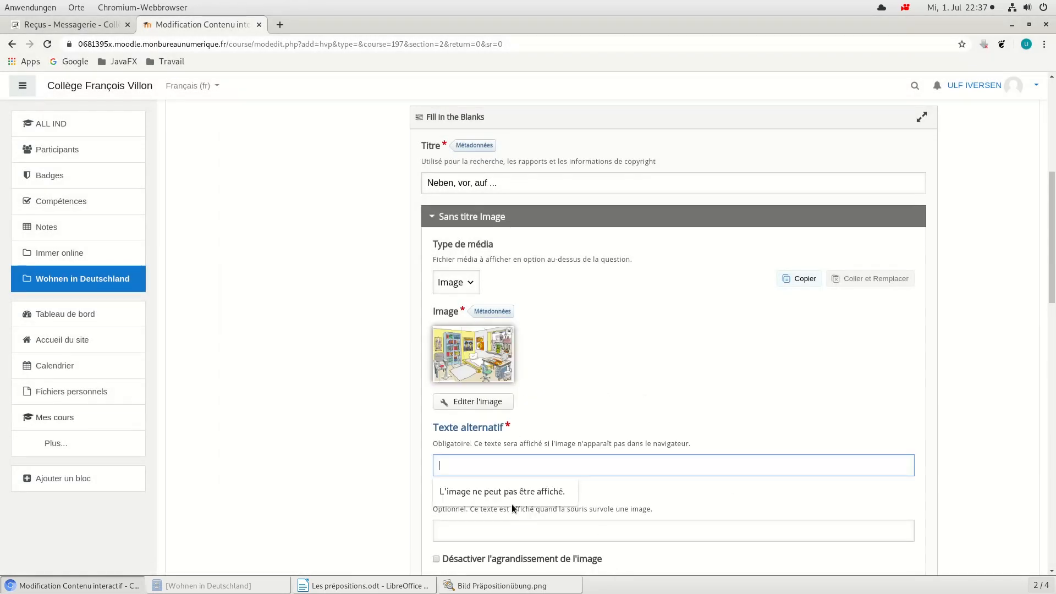
pyautogui.click(571, 492)
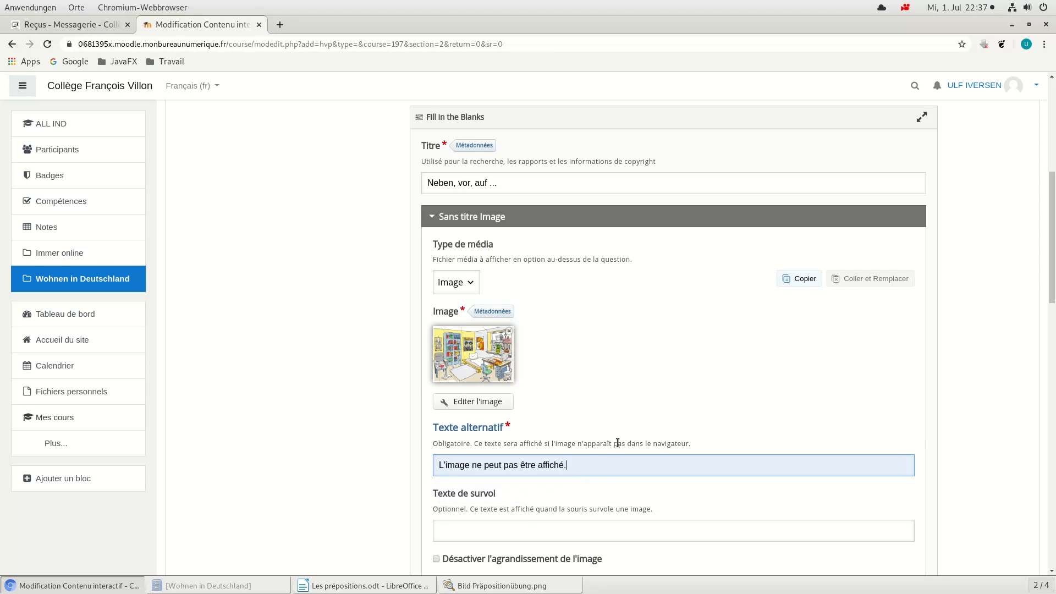
# Step: Switch to Les prépositions.odt in LibreOffice Writer and copy the instruction "Trouve la bonne préposition." below the picture
pyautogui.scroll(-1, 618, 442)
pyautogui.scroll(-1, 617, 442)
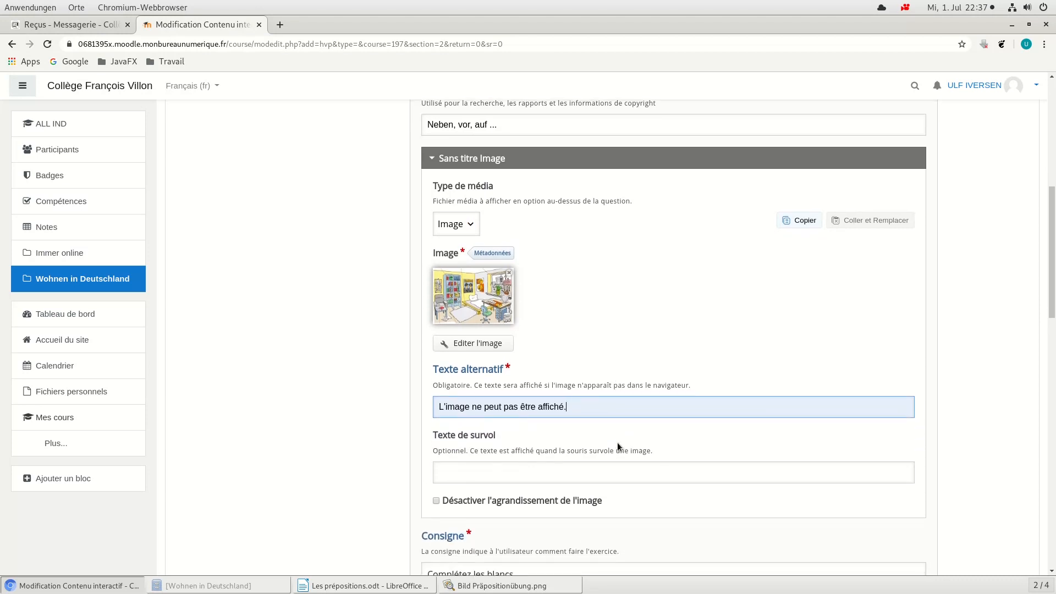
pyautogui.scroll(-3, 618, 442)
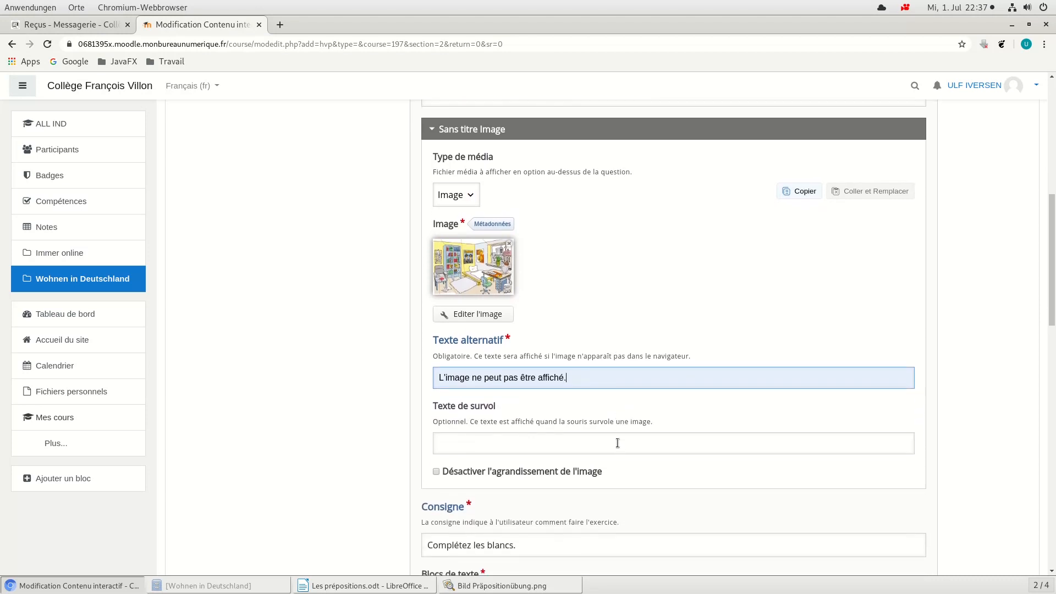
pyautogui.scroll(-1, 617, 447)
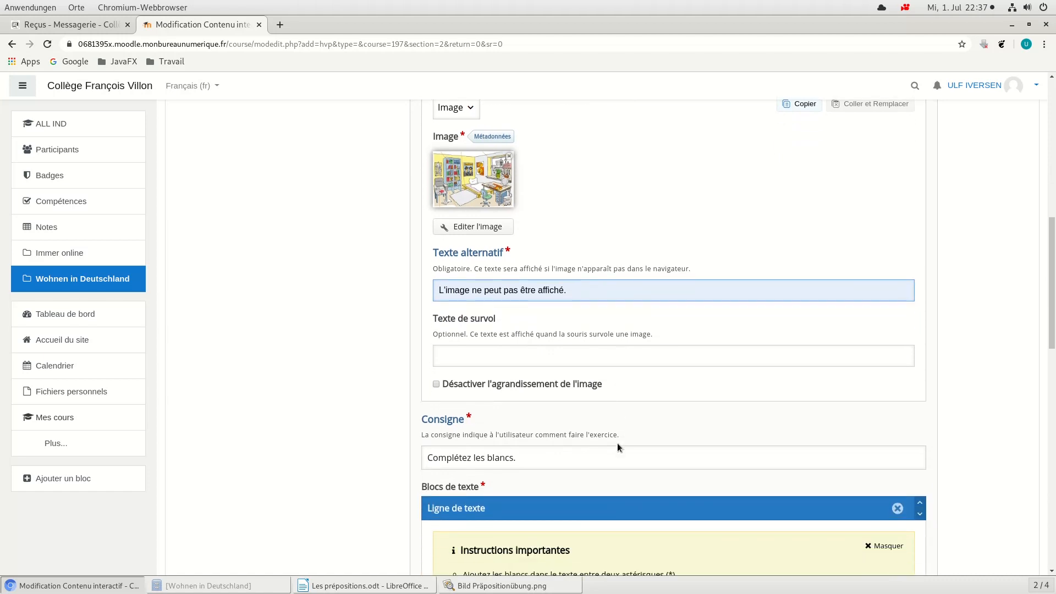
pyautogui.scroll(-1, 616, 446)
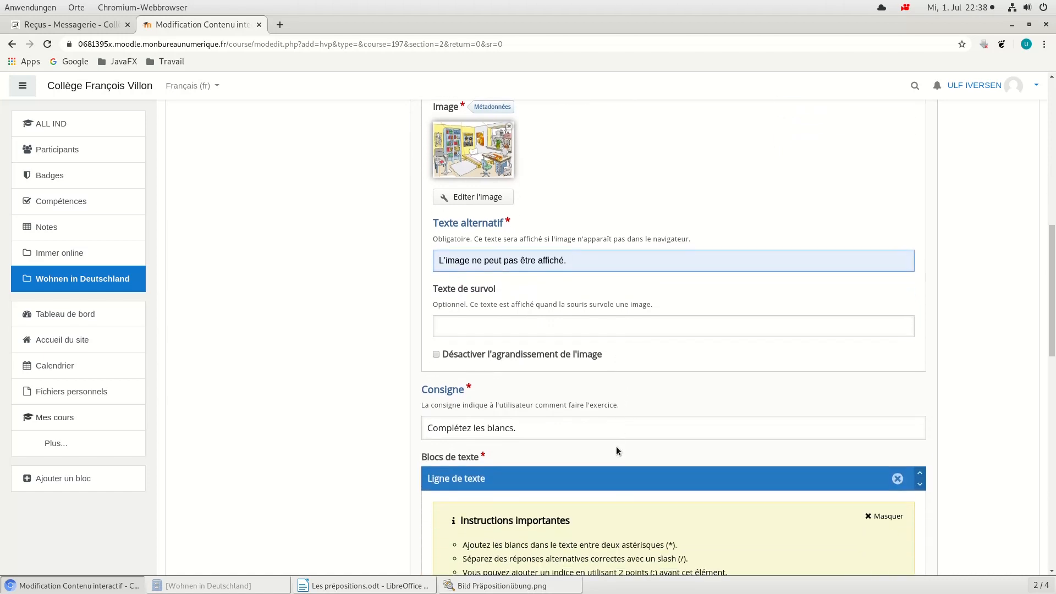
pyautogui.scroll(-2, 616, 446)
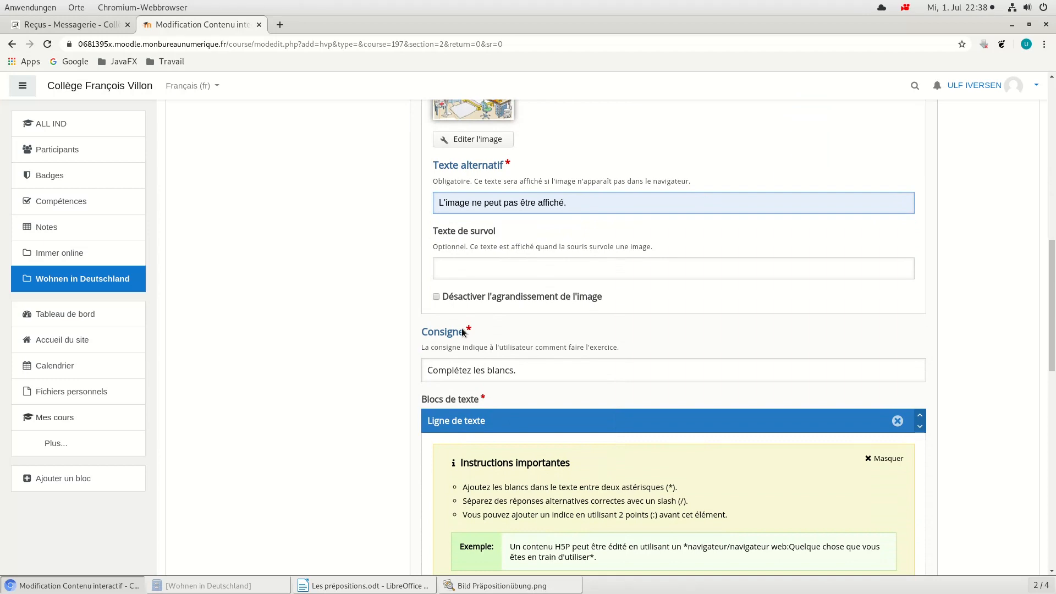
pyautogui.scroll(-2, 585, 349)
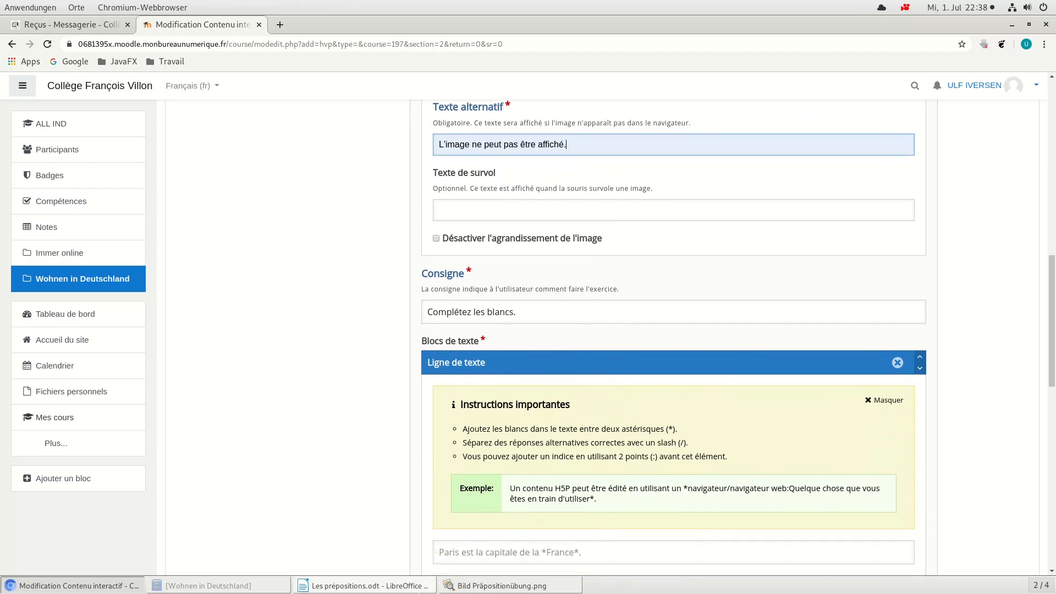
pyautogui.click(396, 587)
pyautogui.moveTo(428, 366); pyautogui.dragTo(306, 367)
pyautogui.hotkey('ctrl', 'c')
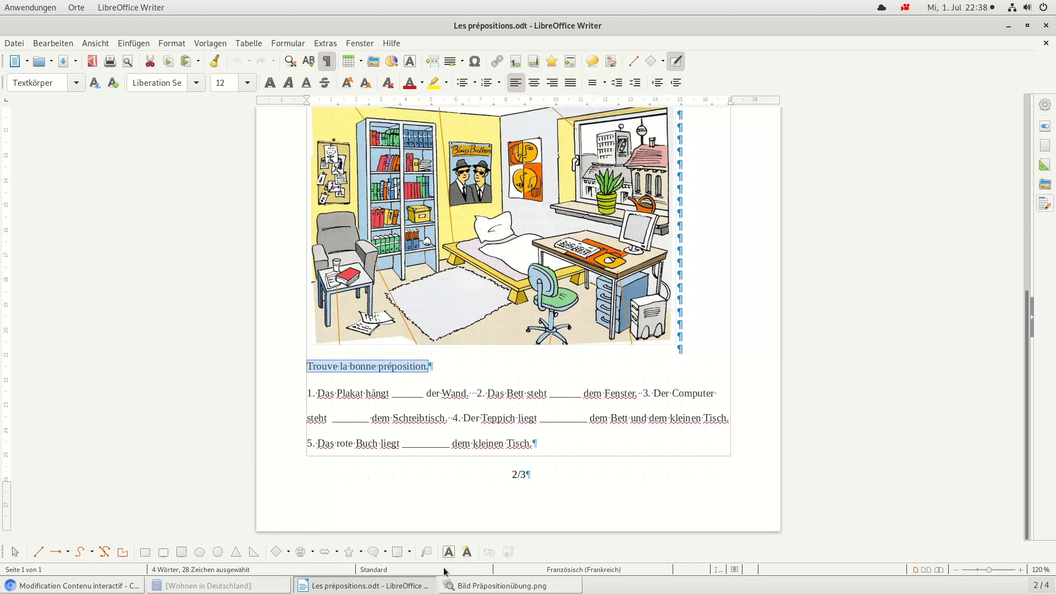
# Step: Back in the Moodle form, replace the exercise's default instruction with the copied "Trouve la bonne préposition."
pyautogui.click(64, 587)
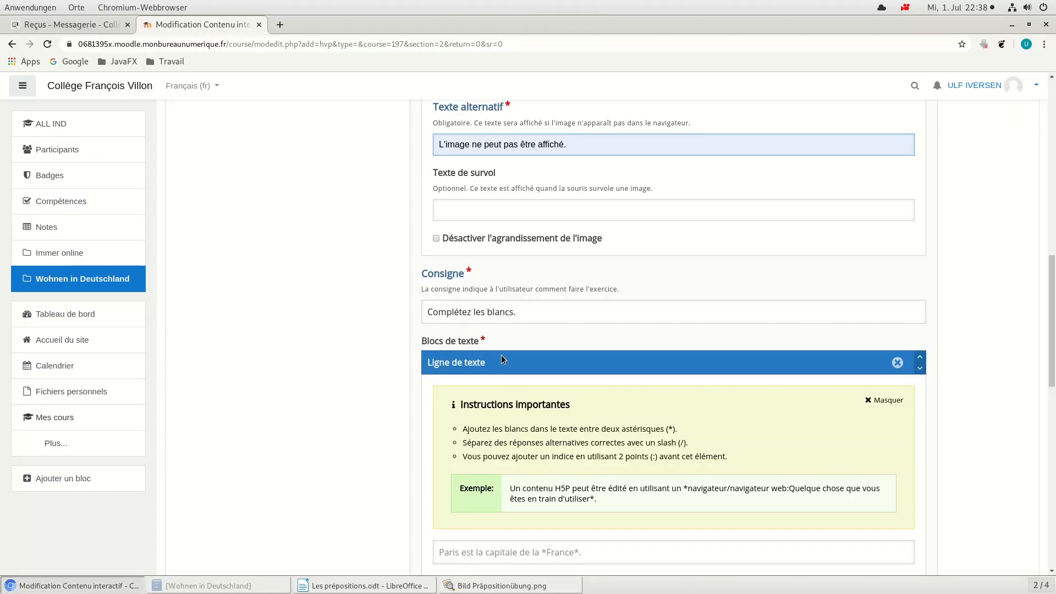
pyautogui.click(424, 315)
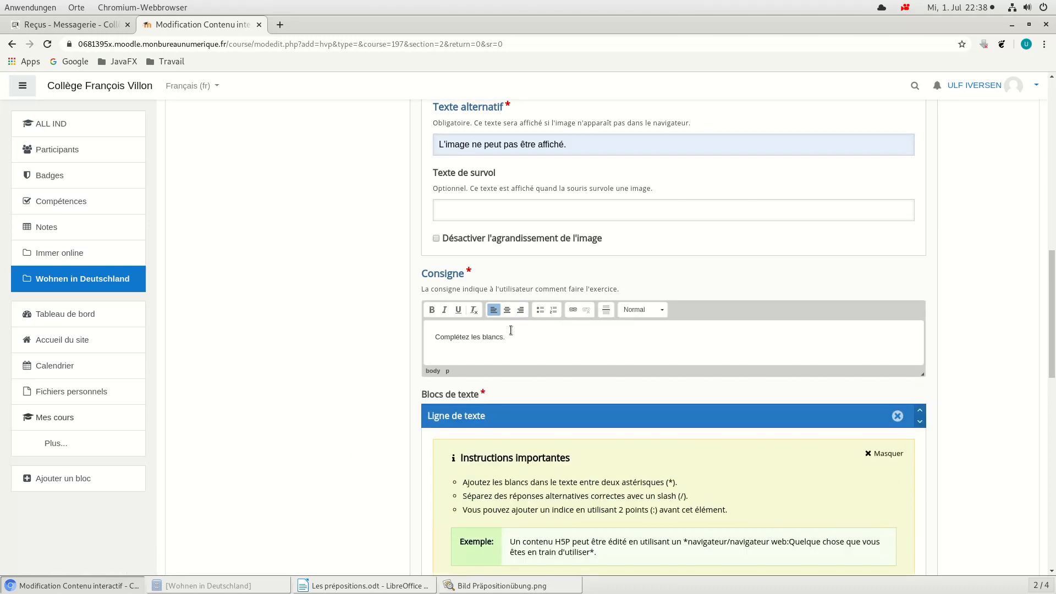
pyautogui.moveTo(510, 336); pyautogui.dragTo(419, 336)
pyautogui.hotkey('ctrl', 'v')
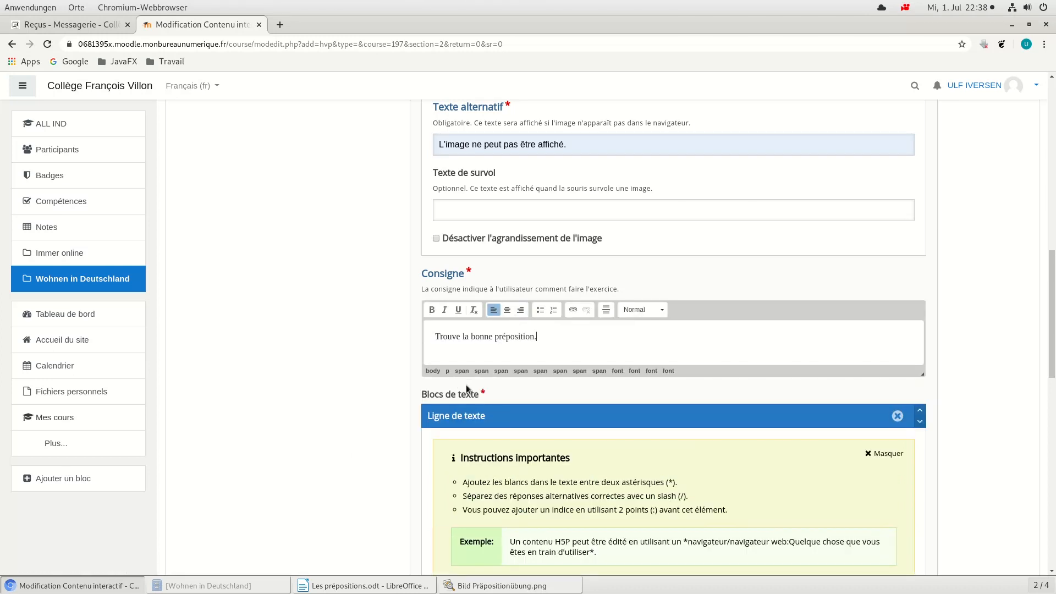
# Step: Copy the five numbered gap sentences from Les prépositions.odt into the exercise's first text block in Moodle
pyautogui.scroll(-5, 606, 388)
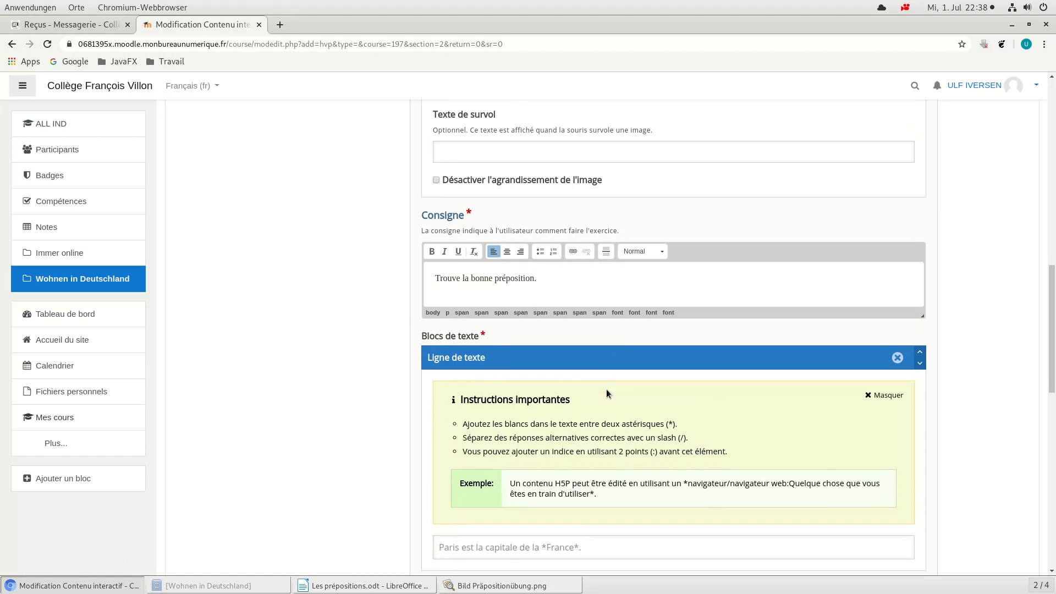
pyautogui.scroll(-1, 606, 389)
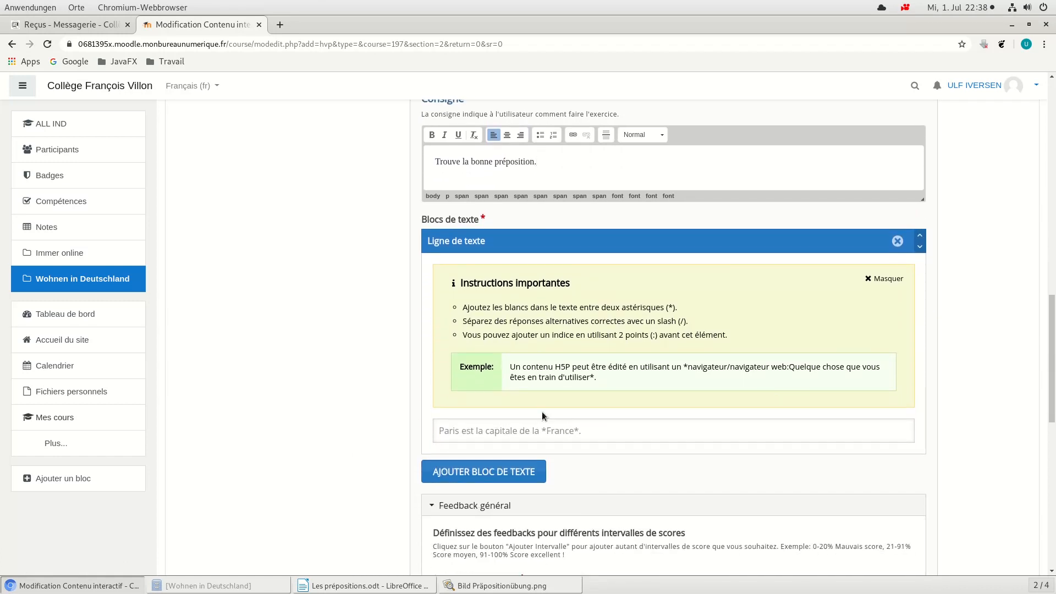
pyautogui.scroll(-1, 490, 426)
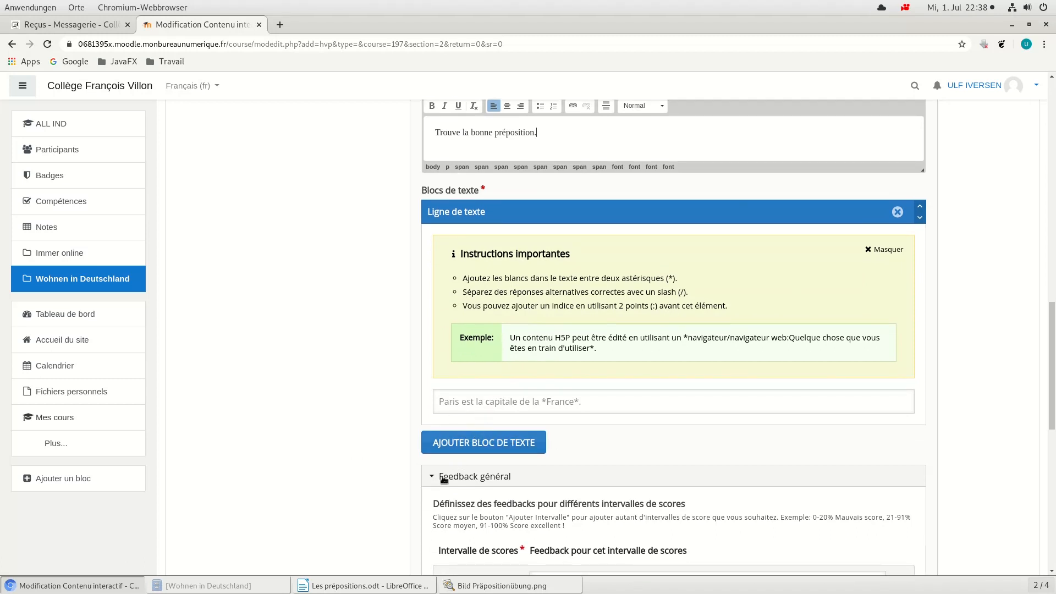
pyautogui.click(374, 584)
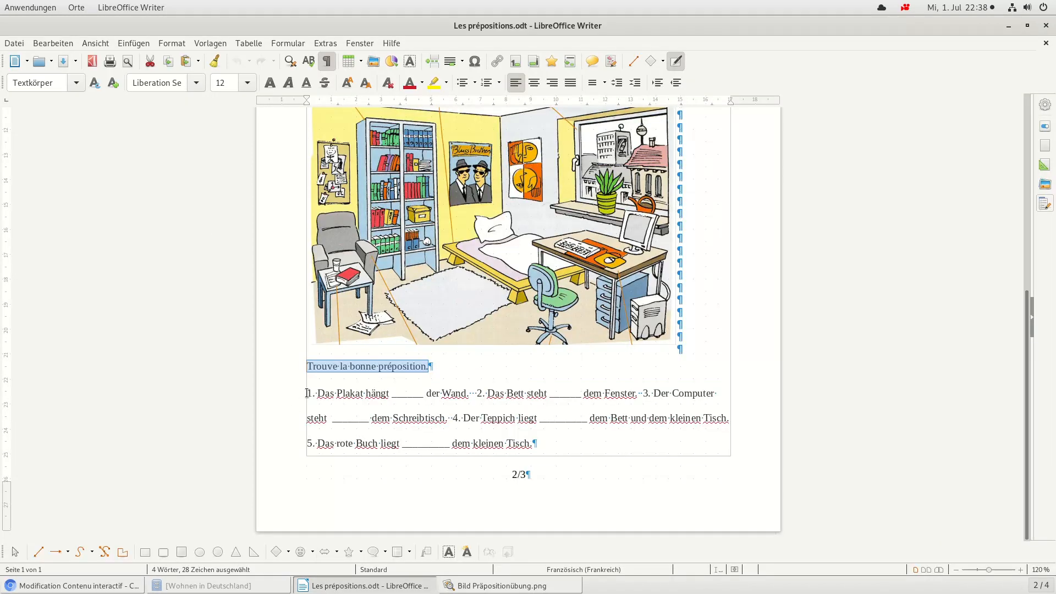
pyautogui.moveTo(306, 393); pyautogui.dragTo(544, 445)
pyautogui.hotkey('ctrl', 'c')
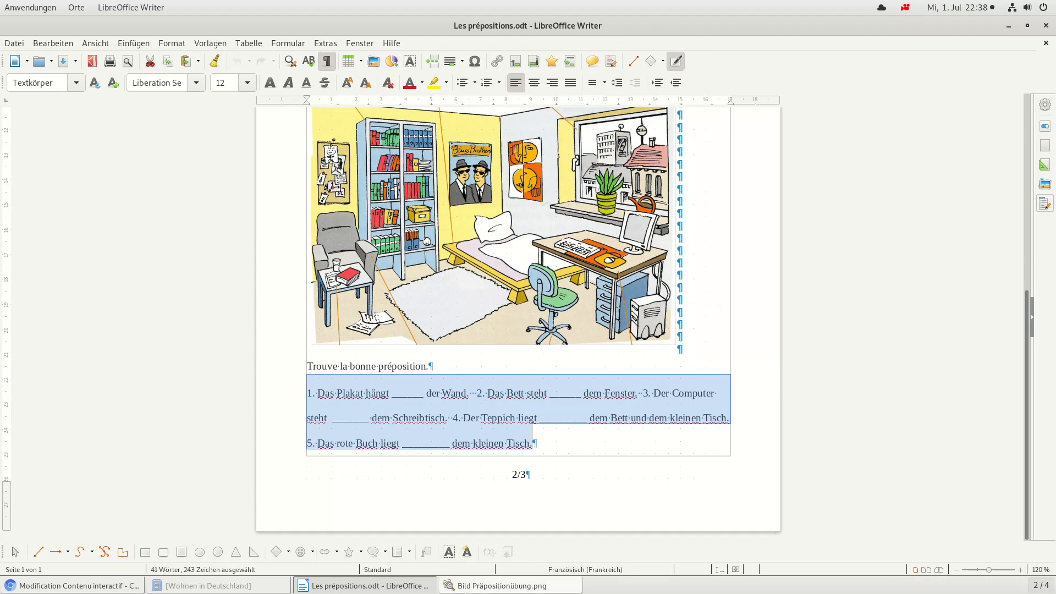
pyautogui.click(82, 586)
pyautogui.click(457, 397)
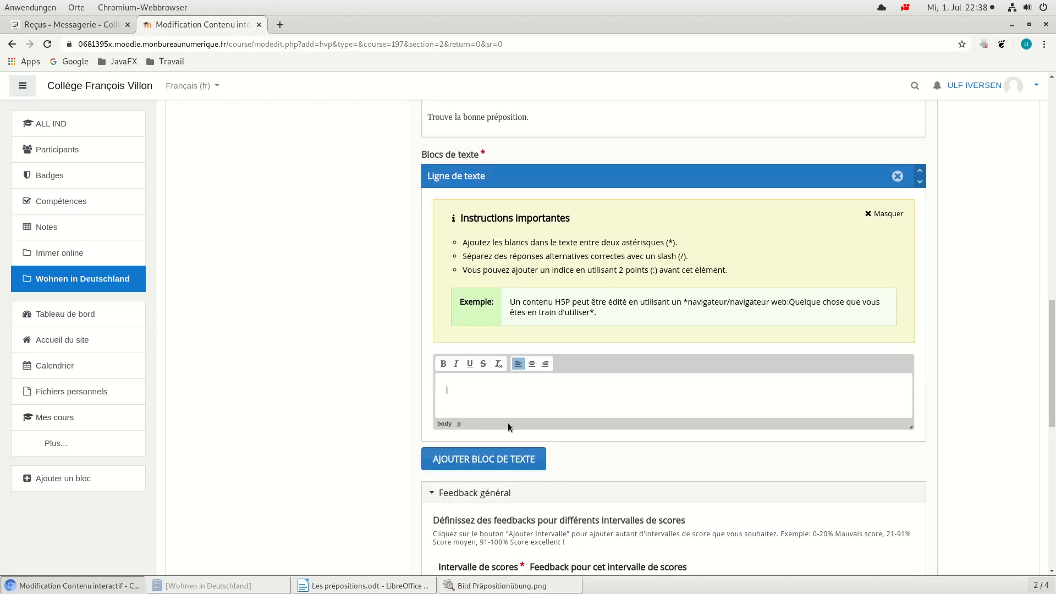
pyautogui.hotkey('ctrl', 'v')
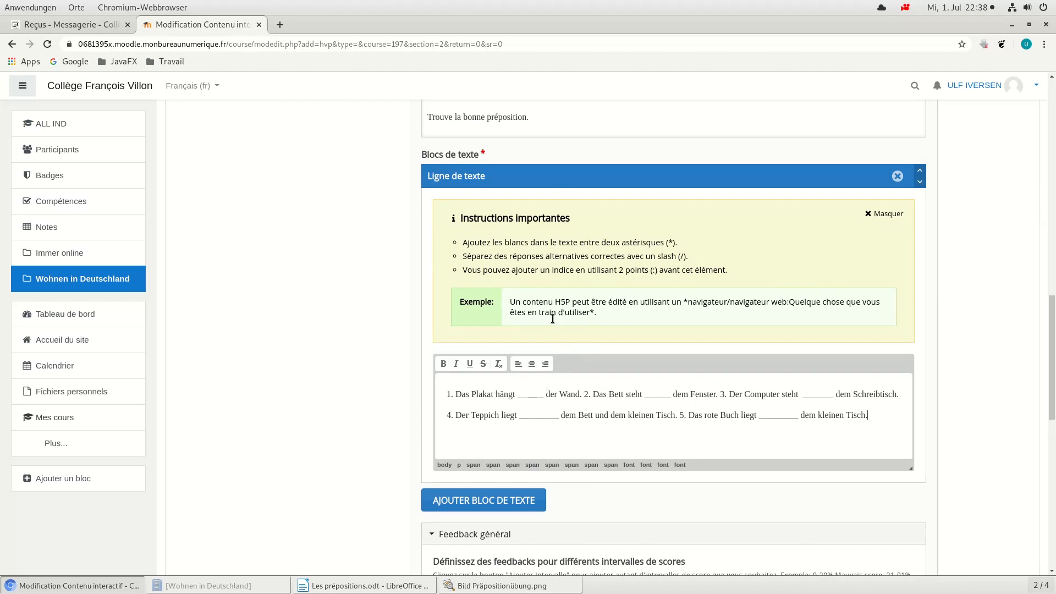
# Step: Split the pasted text so that each of the five numbered sentences starts on its own line
pyautogui.click(585, 395)
pyautogui.press('Return')
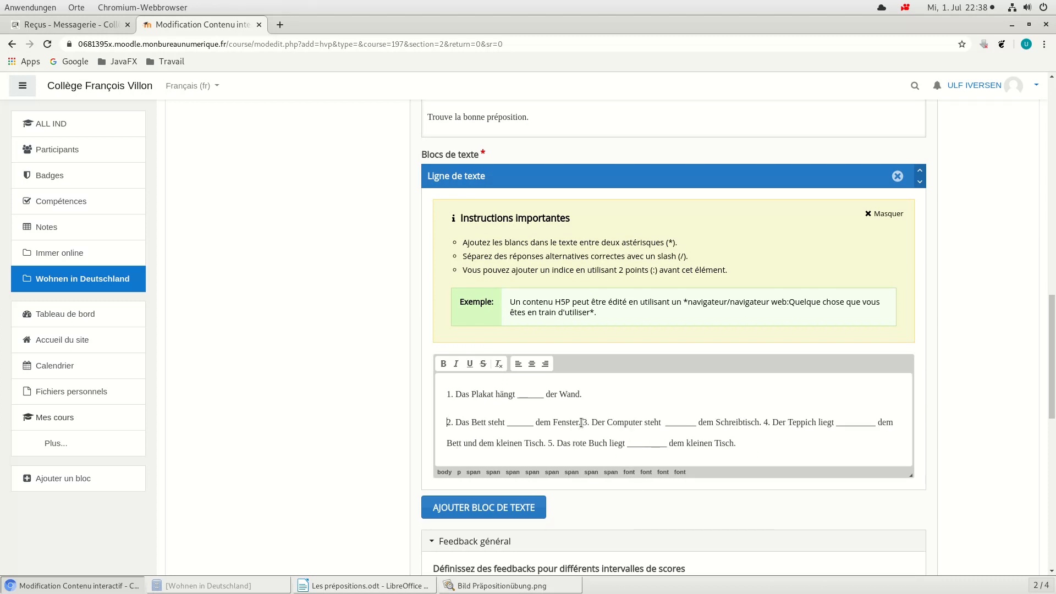
pyautogui.press('Return')
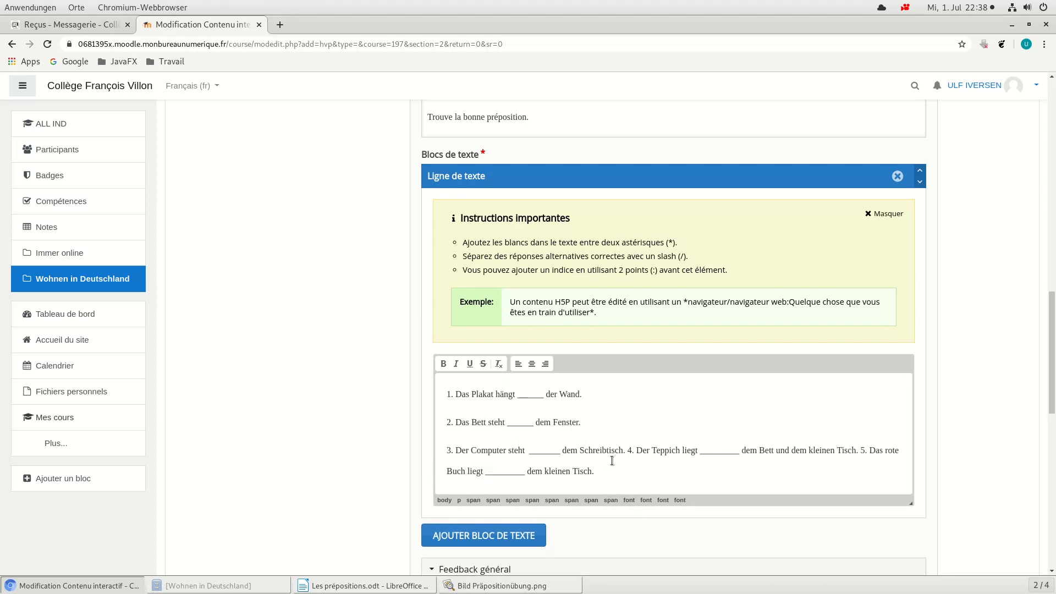
pyautogui.click(627, 459)
pyautogui.press('Return')
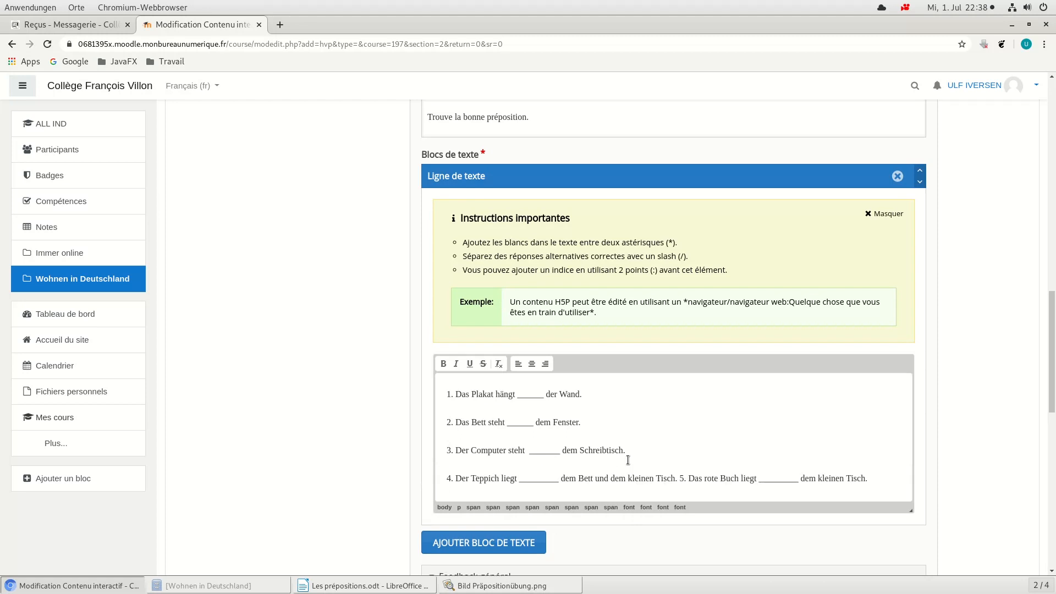
pyautogui.click(679, 478)
pyautogui.press('Return')
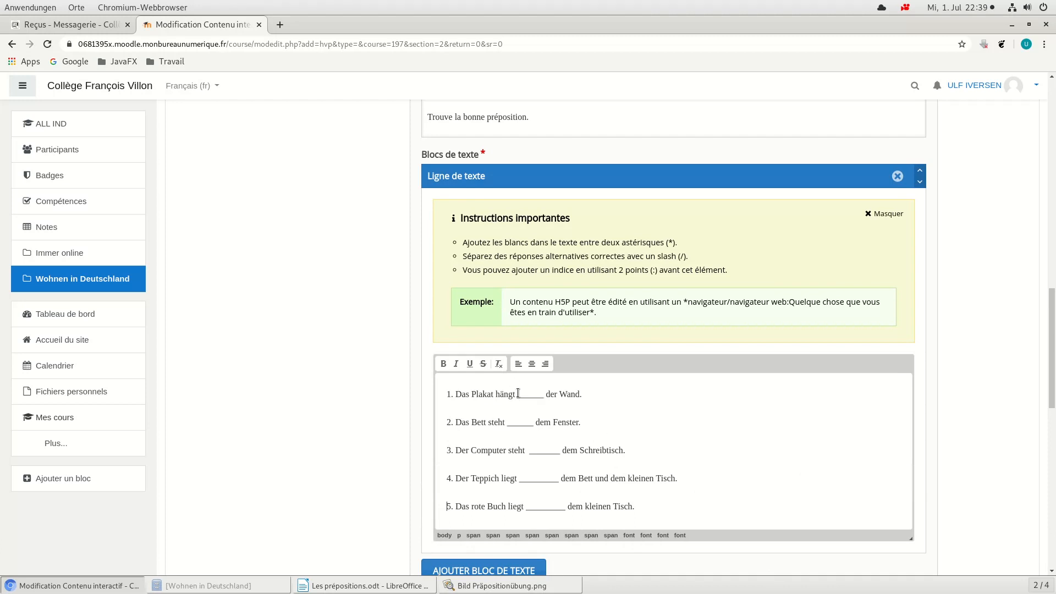
# Step: Replace the underscore gap in sentence 1, "Das Plakat hängt", with the answer "*an*"
pyautogui.moveTo(518, 393); pyautogui.dragTo(546, 394)
pyautogui.write('µ')
pyautogui.press('BackSpace')
pyautogui.write('* an*')
# Step: Consult the room picture Bild Präpositionübung.png in the image viewer for the bed's position relative to the window, and return to the Moodle form
pyautogui.click(498, 585)
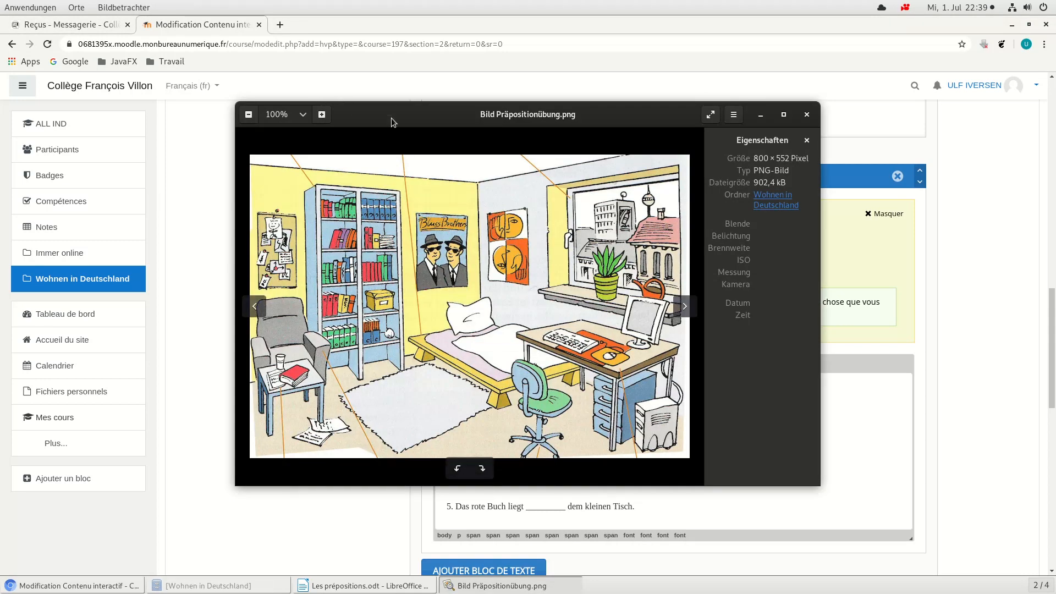
pyautogui.moveTo(396, 119); pyautogui.dragTo(216, 96)
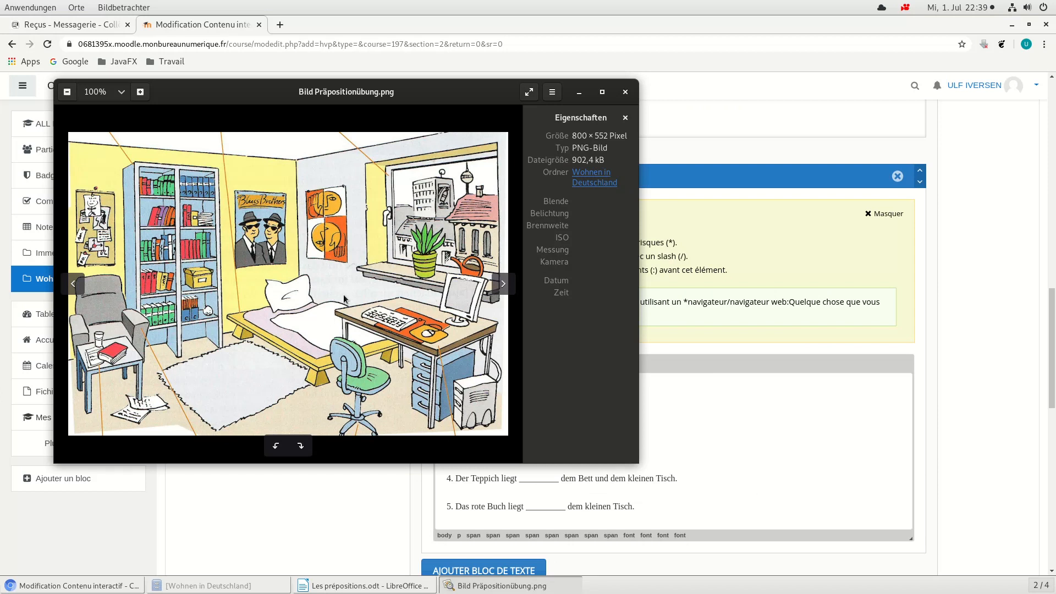
pyautogui.moveTo(279, 98); pyautogui.dragTo(271, 52)
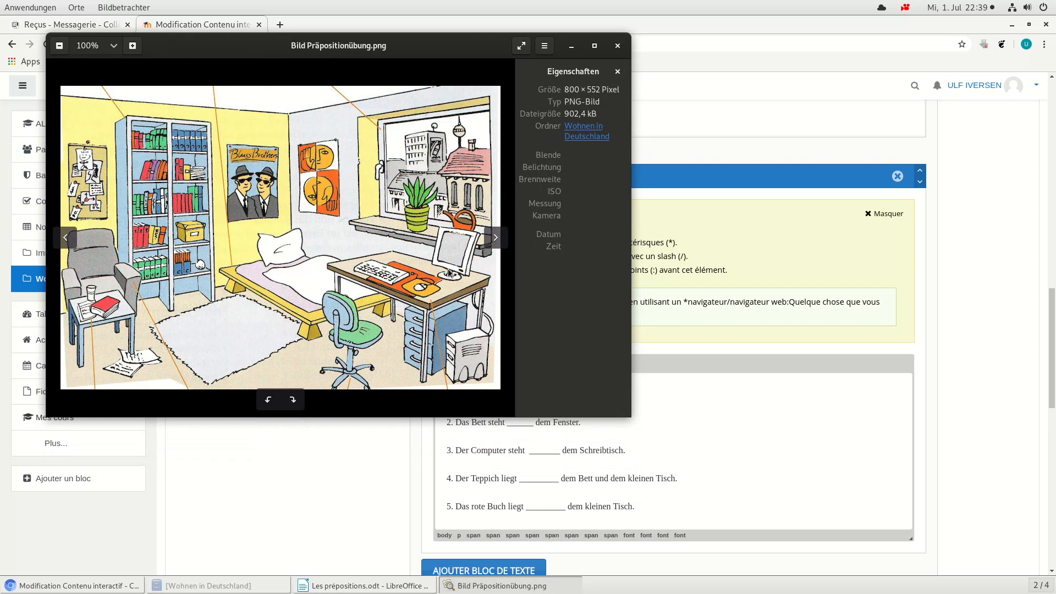
pyautogui.click(372, 464)
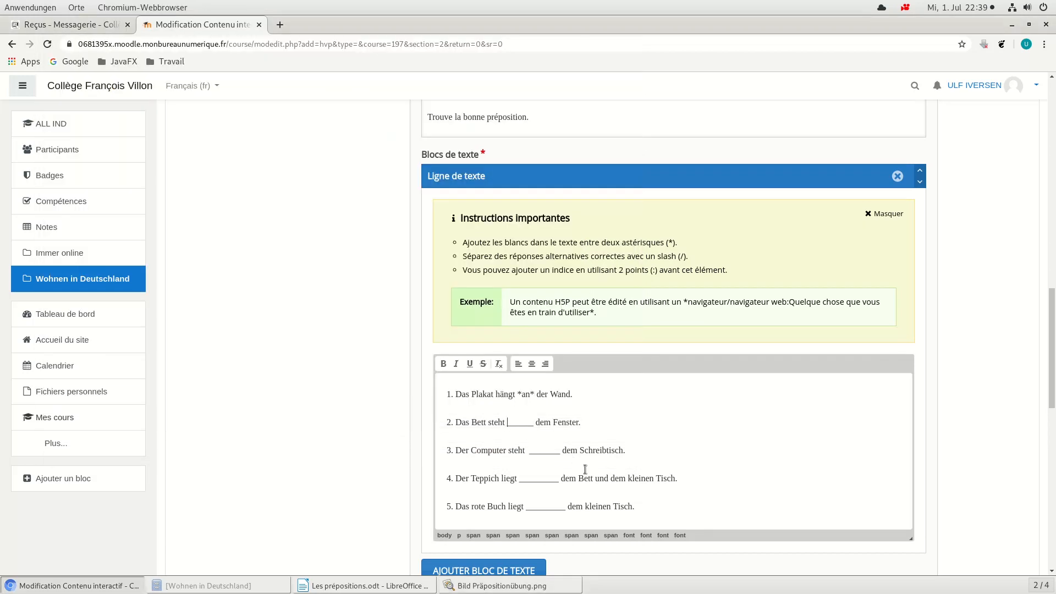
# Step: Replace the gap in sentence 2, "Das Bett steht", with the alternative answers "*vor/unter/neben*"
pyautogui.press('BackSpace')
pyautogui.press('BackSpace')
pyautogui.press('BackSpace')
pyautogui.press('BackSpace')
pyautogui.press('BackSpace')
pyautogui.press('BackSpace')
pyautogui.press('BackSpace')
pyautogui.write('*')
pyautogui.write('vor')
pyautogui.write('/')
pyautogui.write('unter')
pyautogui.write('/neben')
pyautogui.write('µ')
pyautogui.press('BackSpace')
pyautogui.write('*')
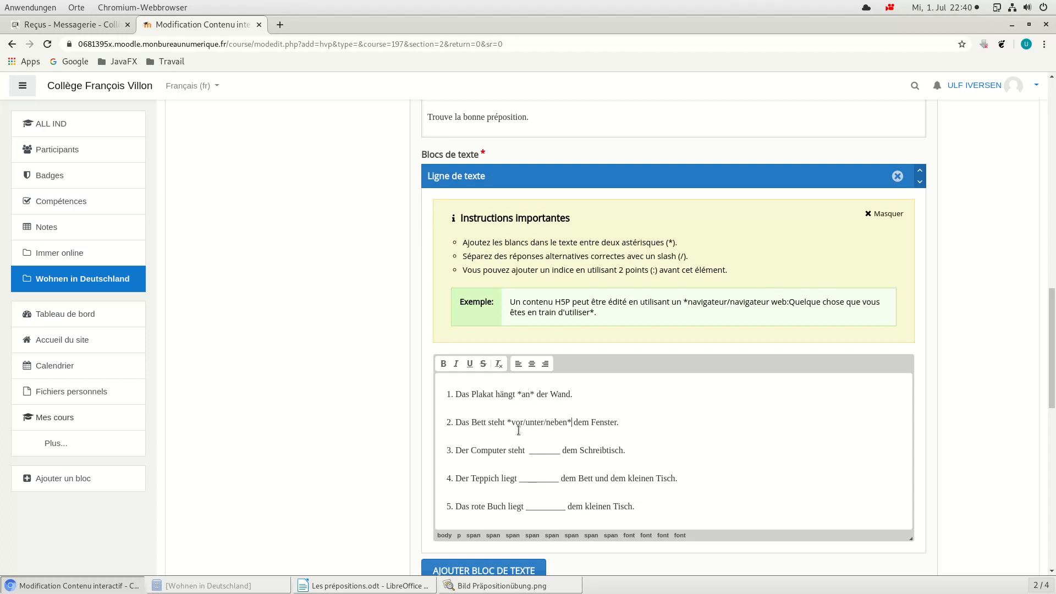
# Step: Replace the gap in sentence 3, "Der Computer steht", with the alternative answers "*unter/neben*"
pyautogui.moveTo(560, 450); pyautogui.dragTo(529, 450)
pyautogui.write('*unter/neben*')
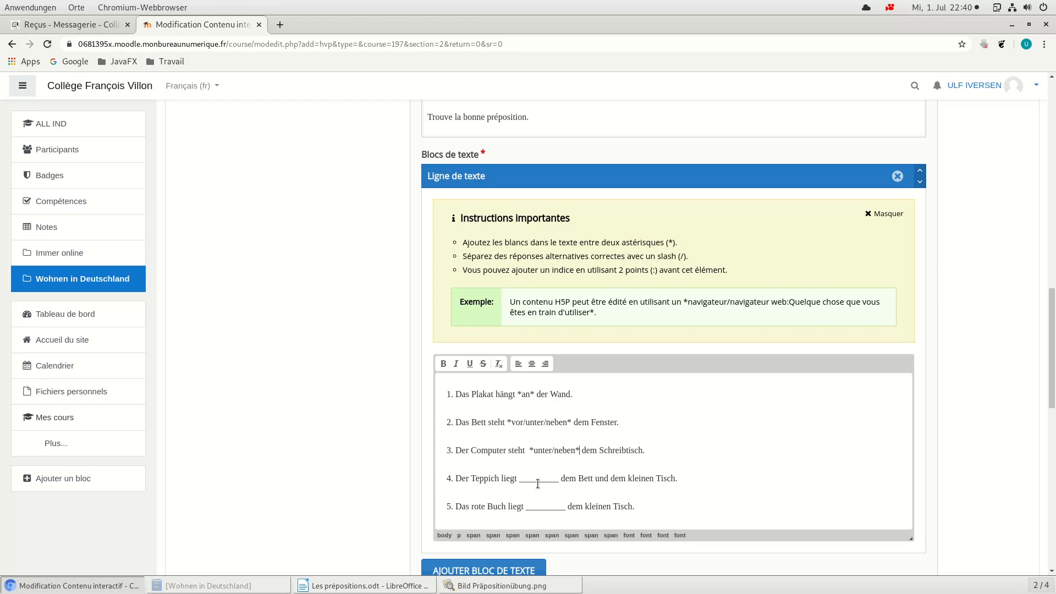
# Step: Replace the gap in sentence 4, "Der Teppich liegt", with the answer "*zwischen*"
pyautogui.click(520, 478)
pyautogui.moveTo(520, 478); pyautogui.dragTo(559, 478)
pyautogui.write('µ')
pyautogui.press('BackSpace')
pyautogui.write('*zwi')
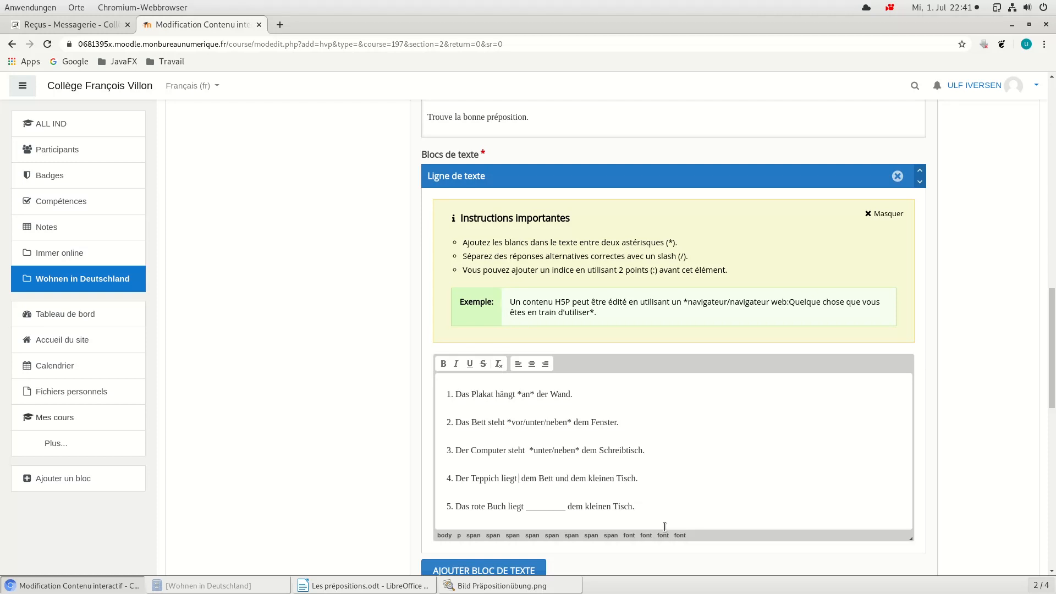
pyautogui.write('schen*')
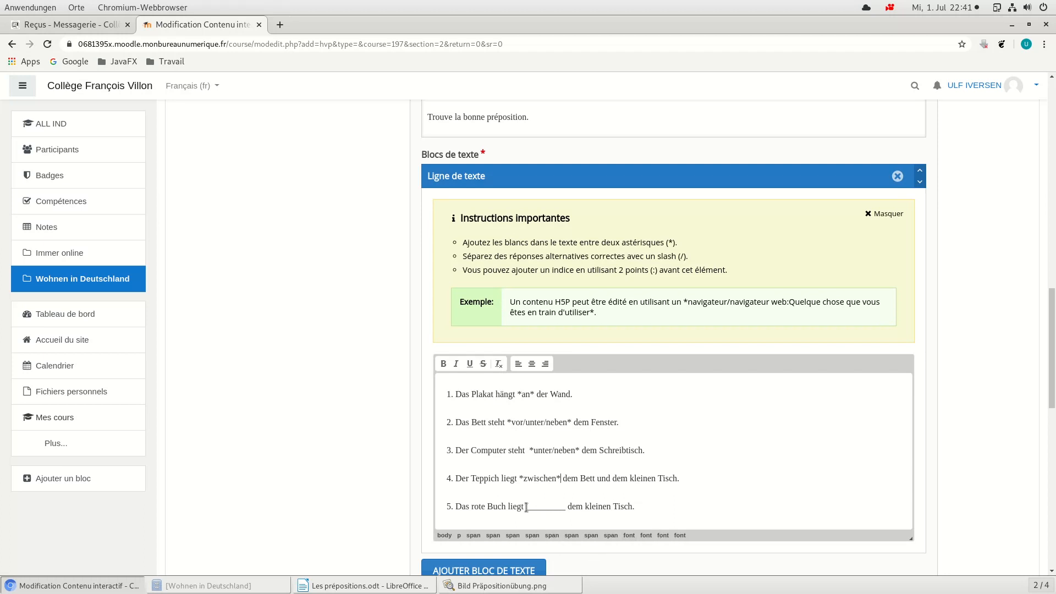
# Step: Replace the gap in sentence 5, "Das rote Buch liegt", with the answer "*auf*"
pyautogui.moveTo(527, 507); pyautogui.dragTo(566, 507)
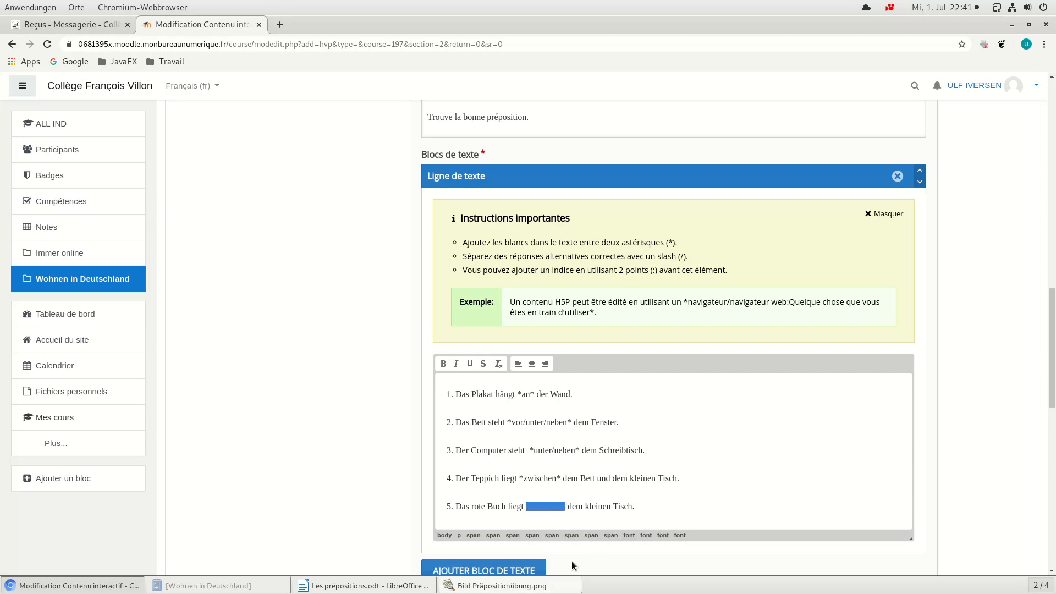
pyautogui.press('BackSpace')
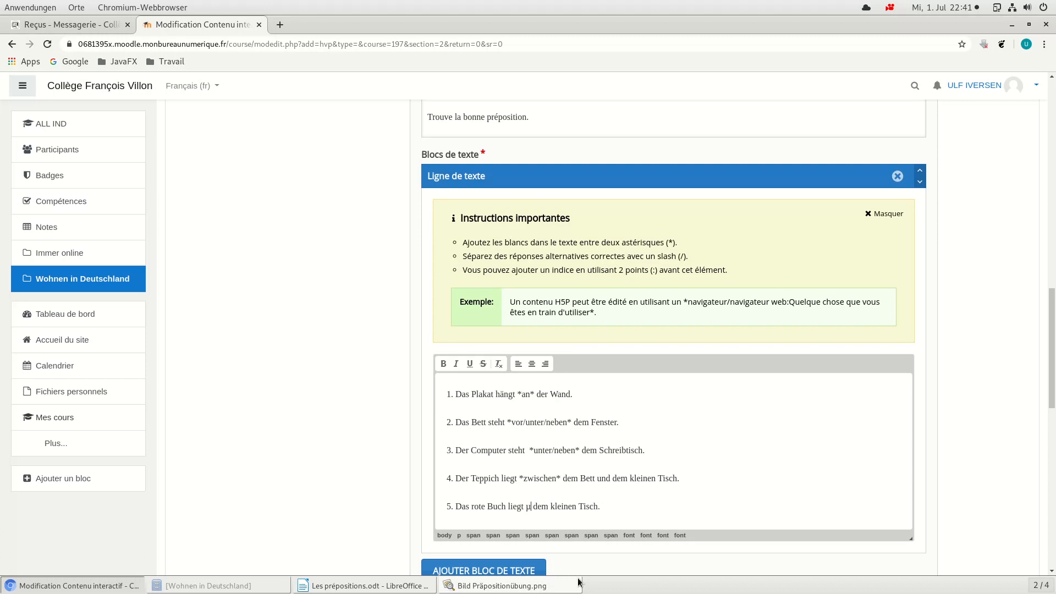
pyautogui.write('*auf*')
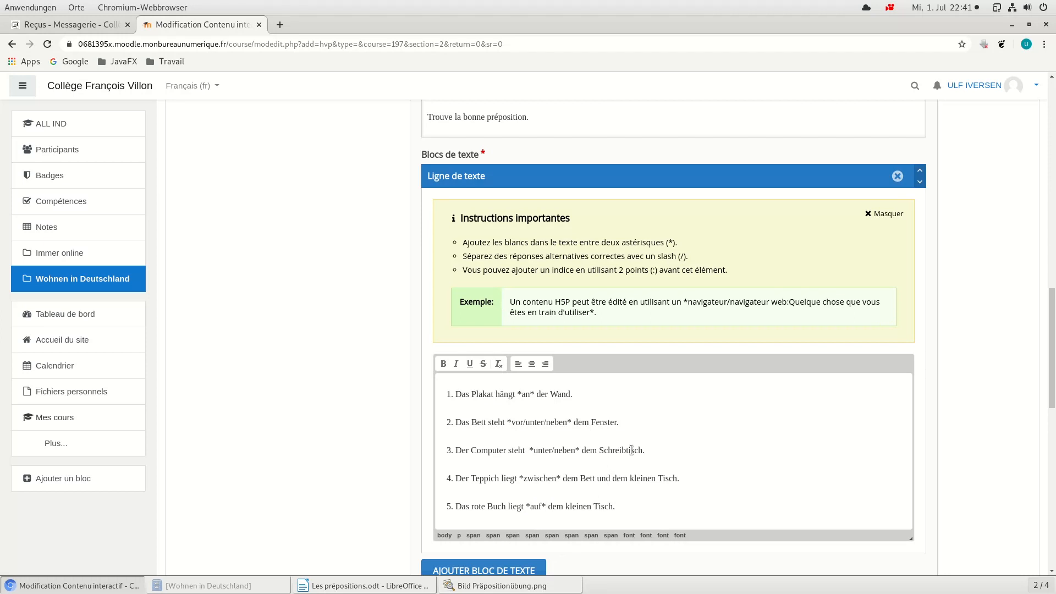
# Step: Save the Fill in the Blanks exercise with its feedback and display options as they are, and display it
pyautogui.scroll(-2, 643, 429)
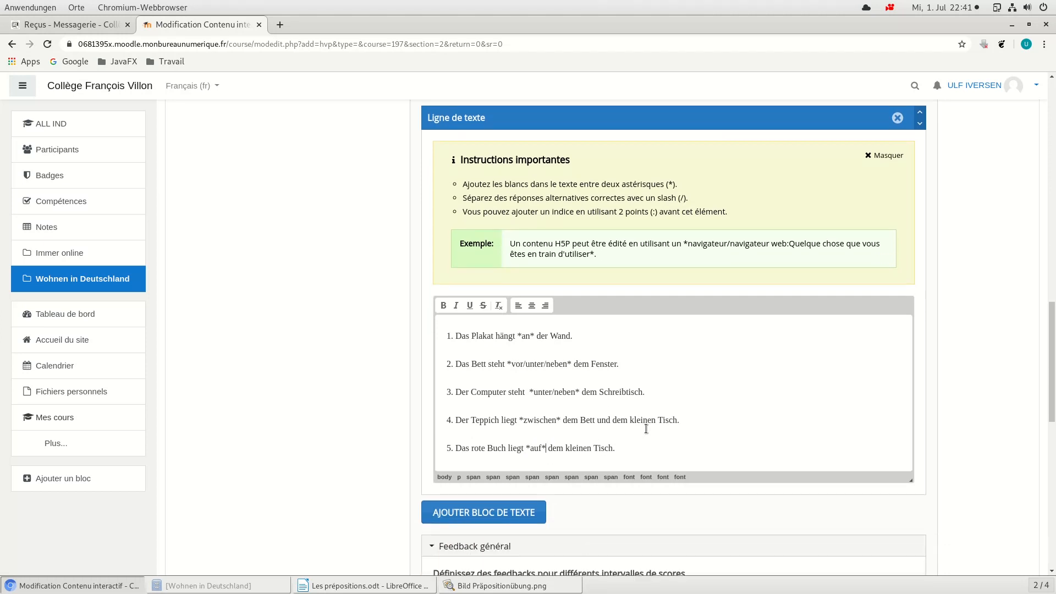
pyautogui.scroll(-1, 646, 426)
pyautogui.scroll(-8, 644, 418)
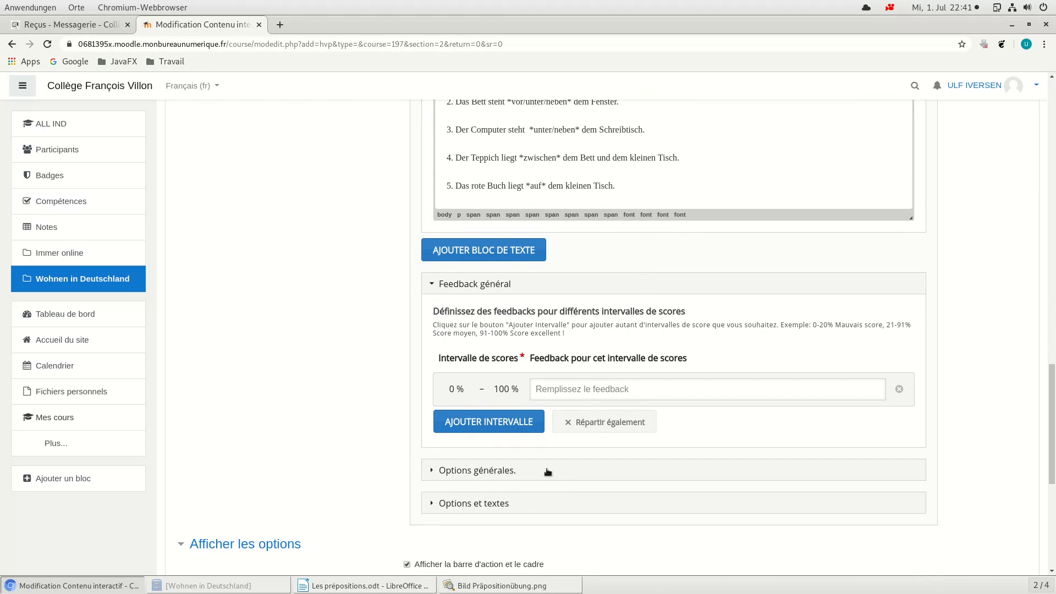
pyautogui.click(432, 472)
pyautogui.click(432, 472)
pyautogui.scroll(-4, 615, 365)
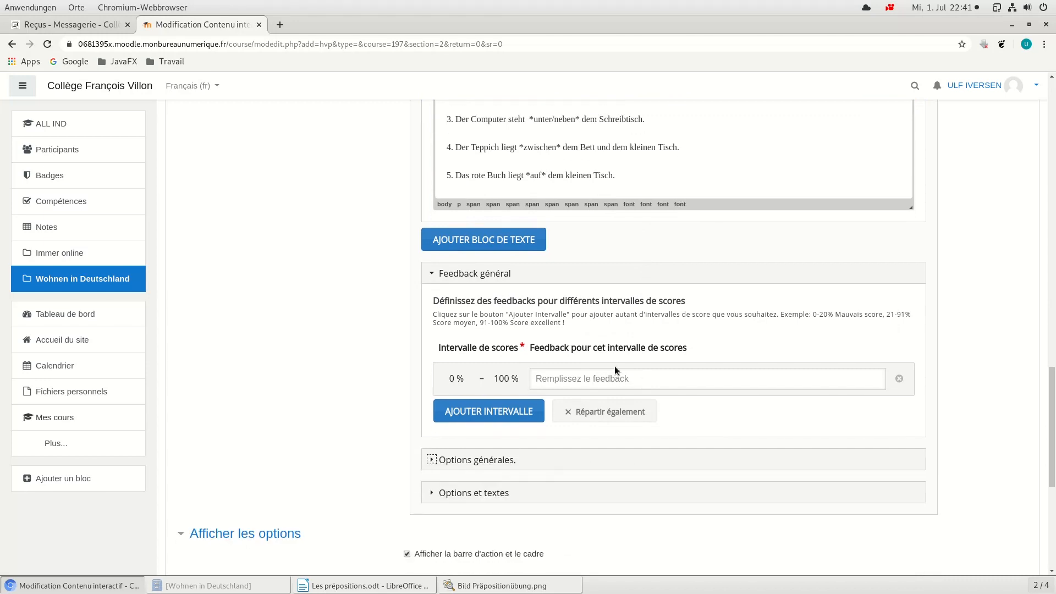
pyautogui.scroll(-2, 625, 396)
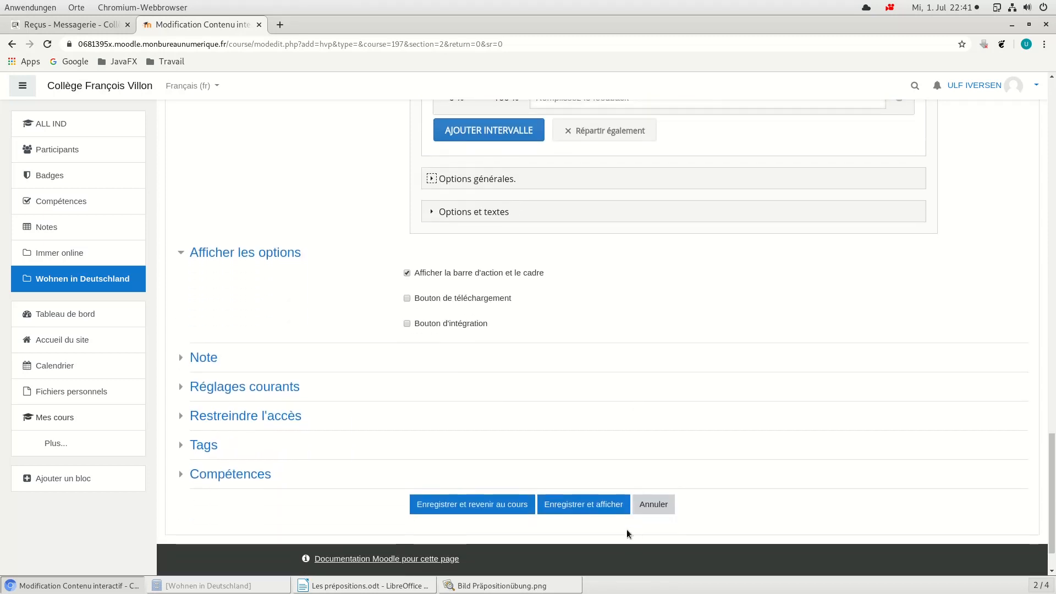
pyautogui.click(596, 510)
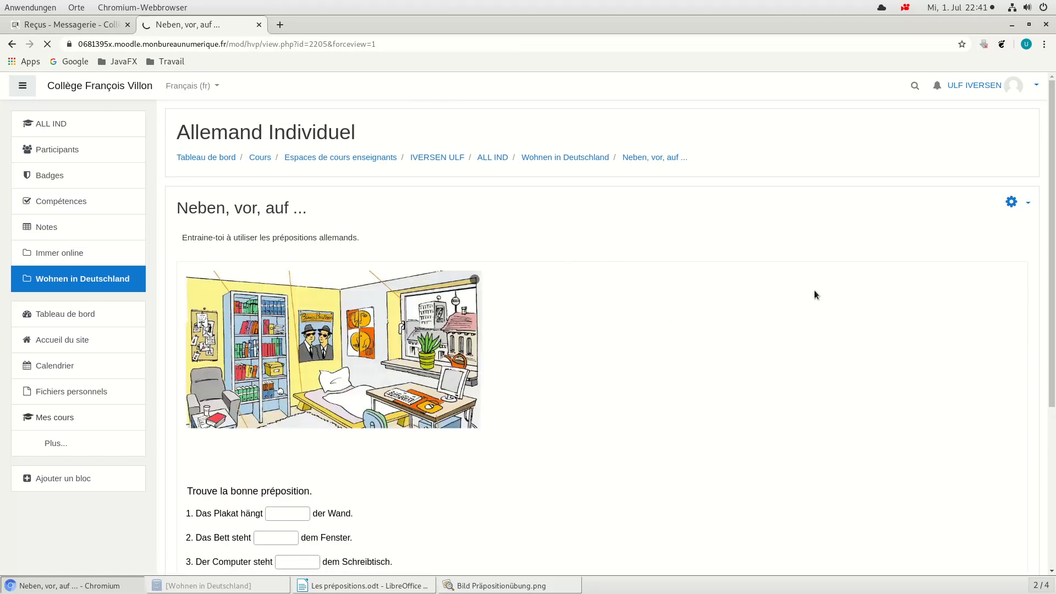
# Step: Fill the five gaps of the exercise with the trial answers "vor", "neben", "auf", "zwichen" and "auf"
pyautogui.scroll(-3, 725, 293)
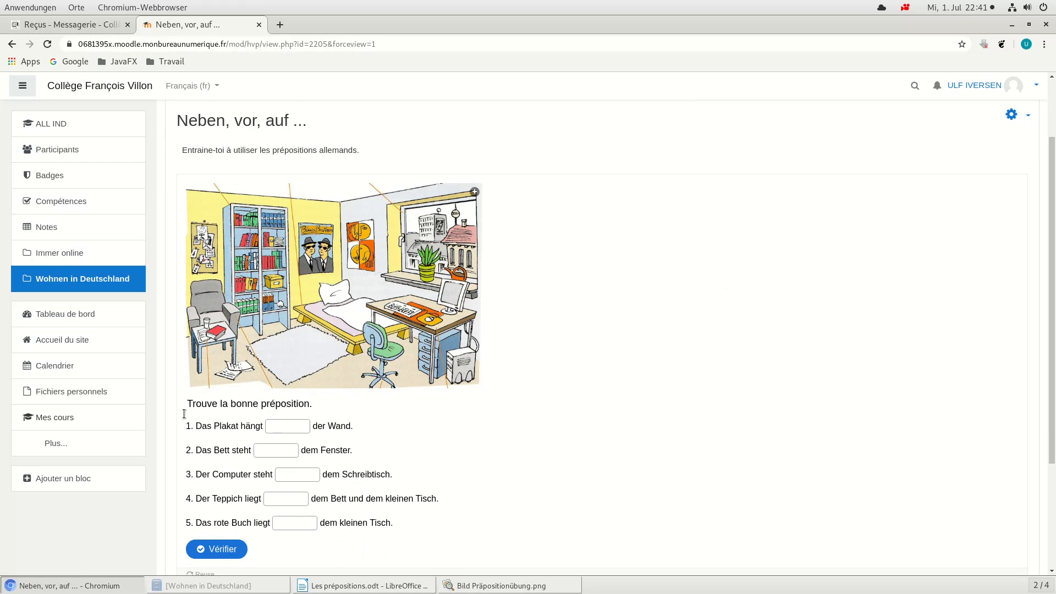
pyautogui.scroll(-1, 404, 412)
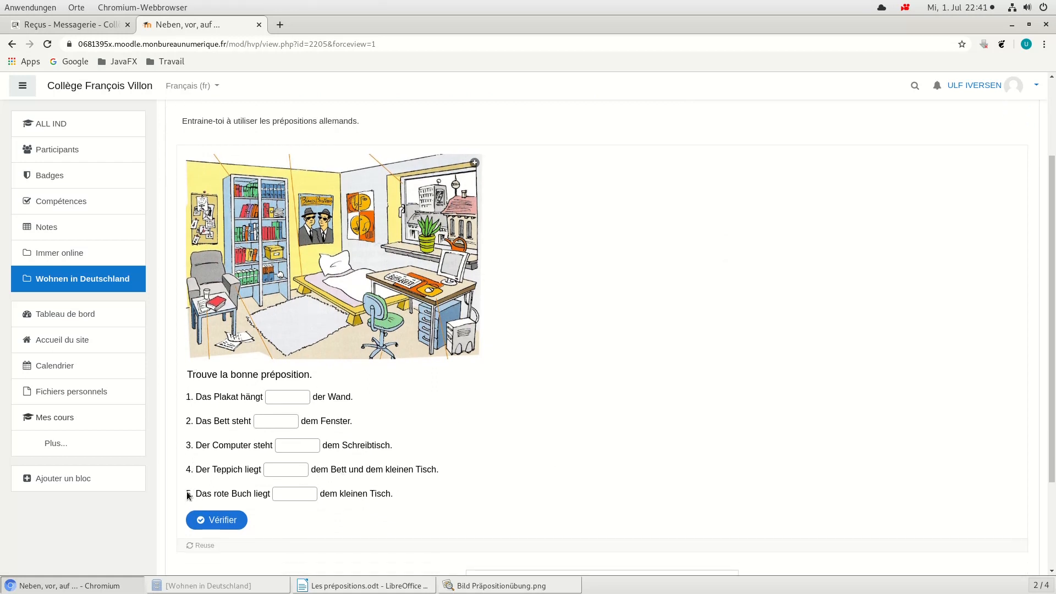
pyautogui.click(271, 397)
pyautogui.write('vor')
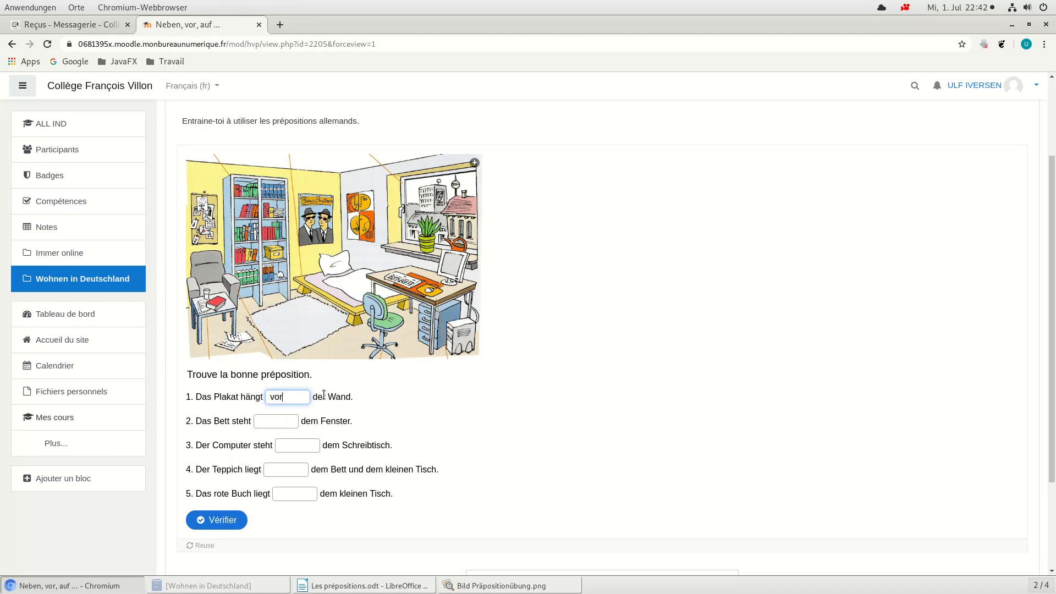
pyautogui.press('Tab')
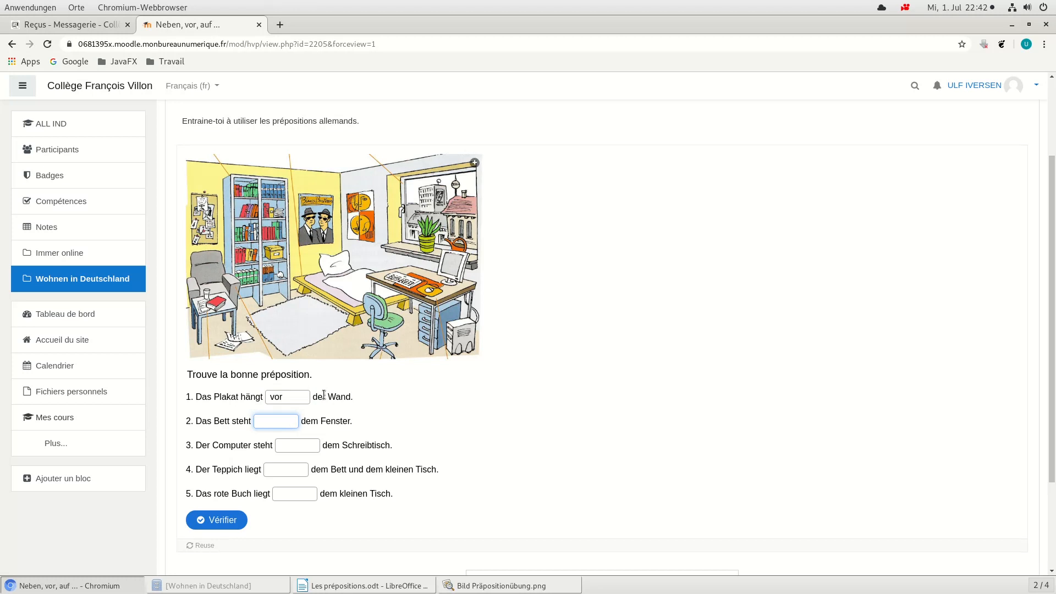
pyautogui.write('neben')
pyautogui.press('Tab')
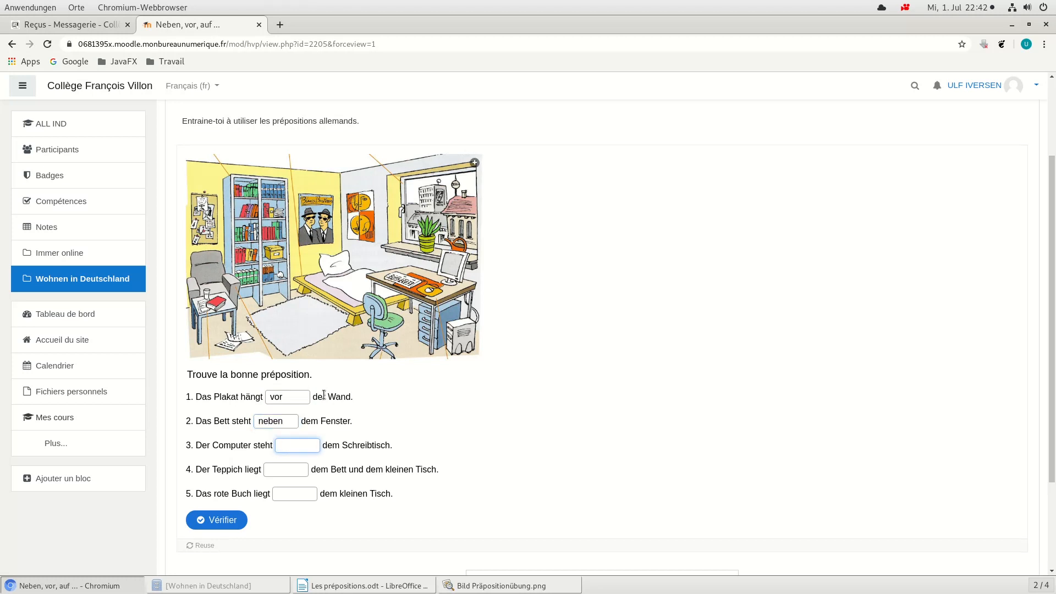
pyautogui.write('auf')
pyautogui.press('Tab')
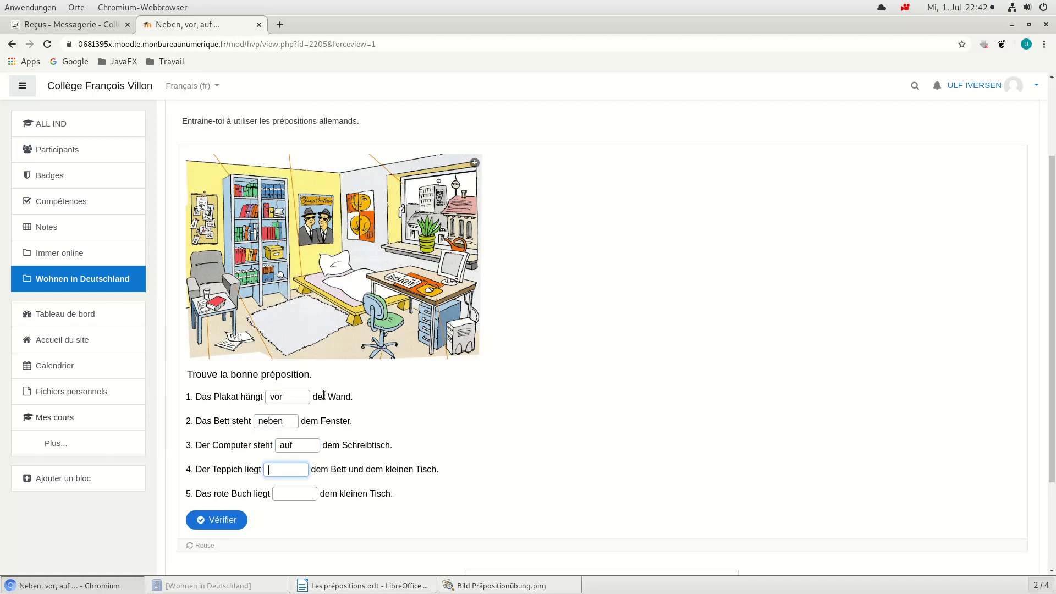
pyautogui.write('zwichen')
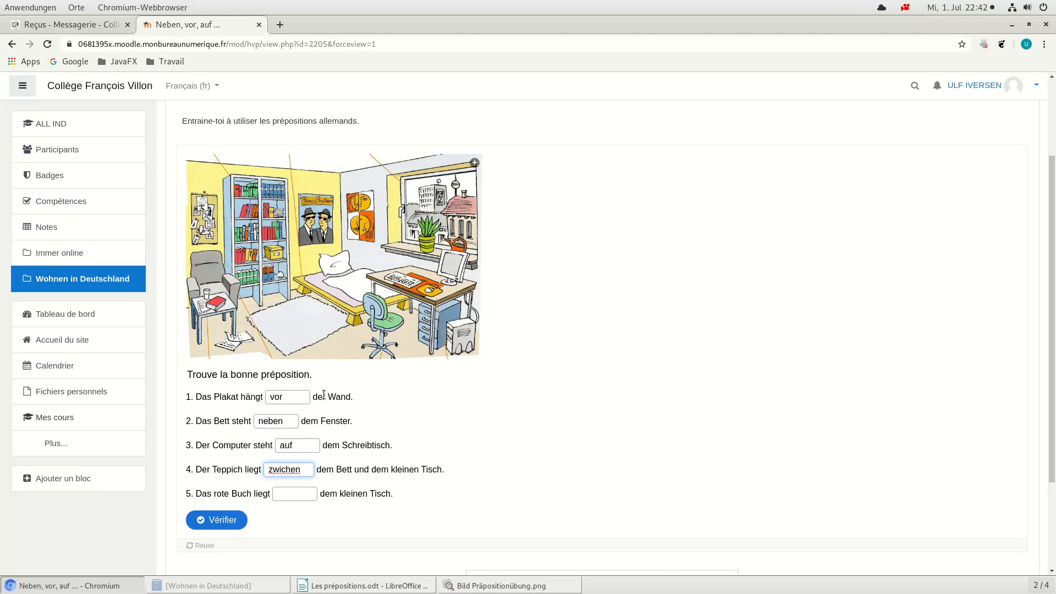
pyautogui.press('Tab')
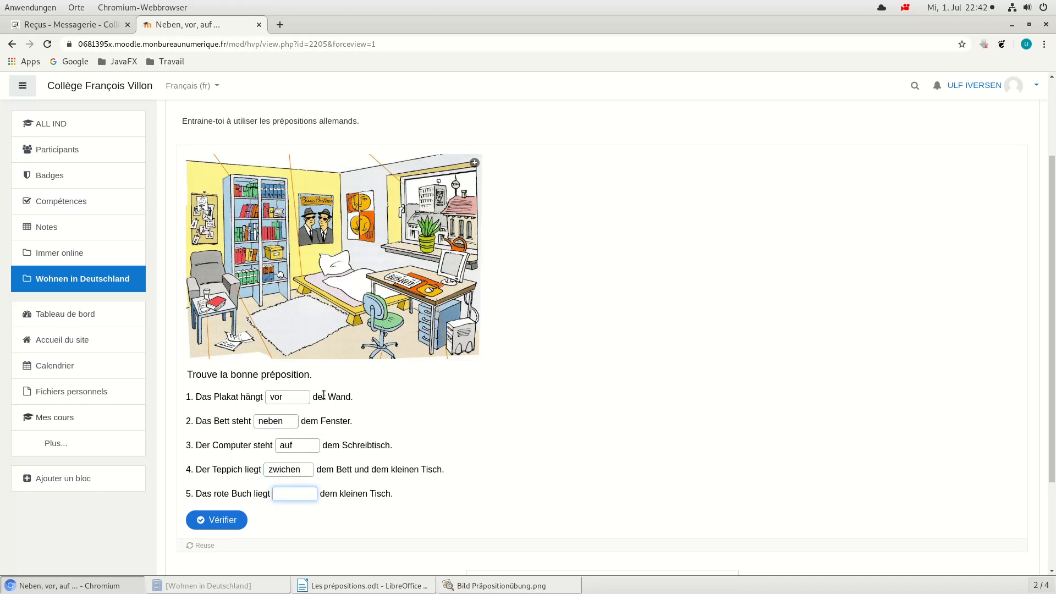
pyautogui.write('auf')
# Step: Check the trial answers against the displayed correction and restart the exercise
pyautogui.click(235, 523)
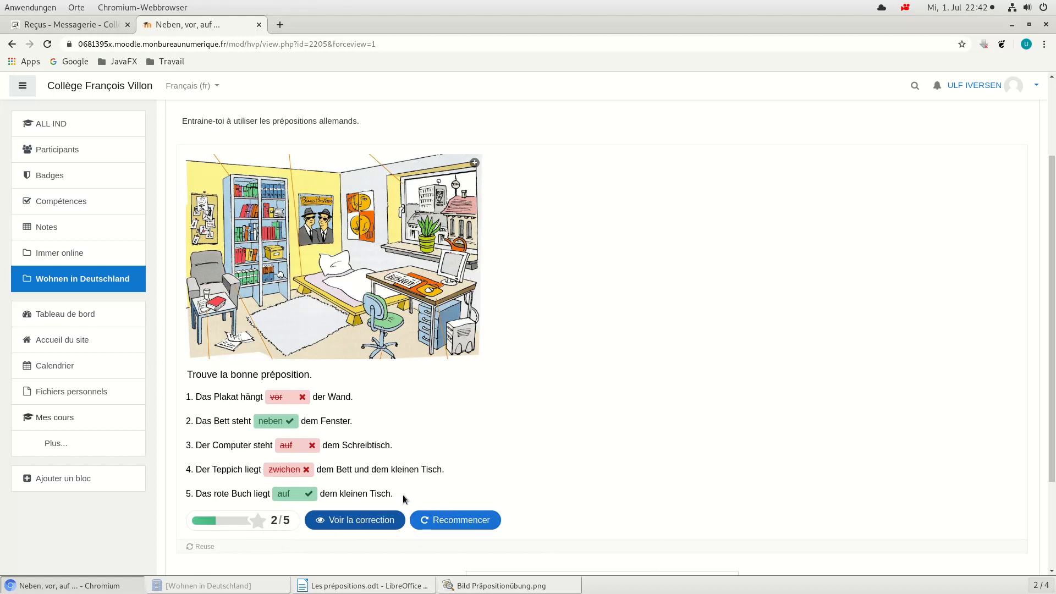
pyautogui.click(368, 521)
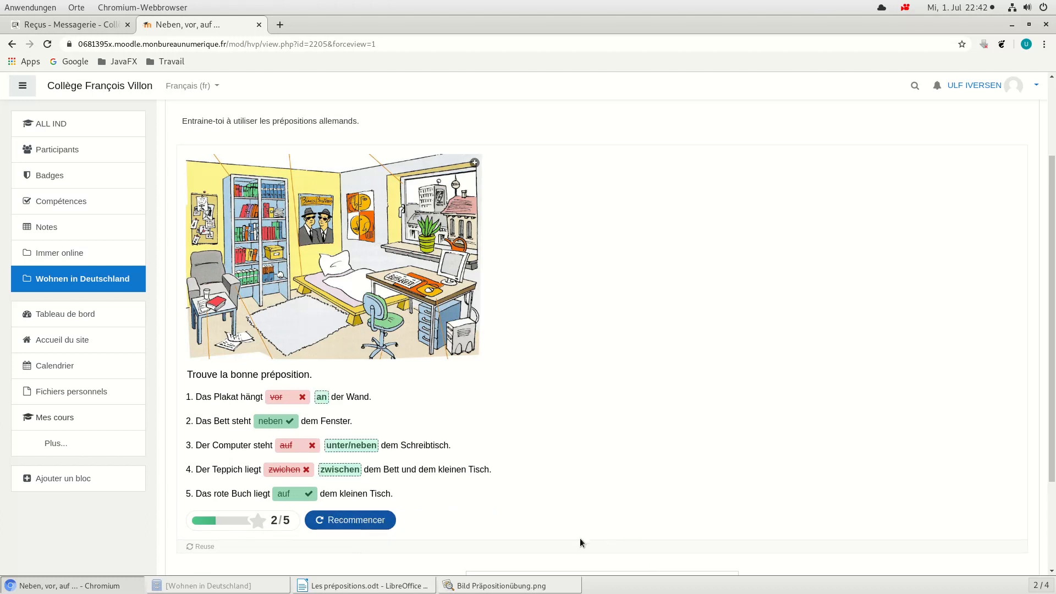
pyautogui.click(364, 521)
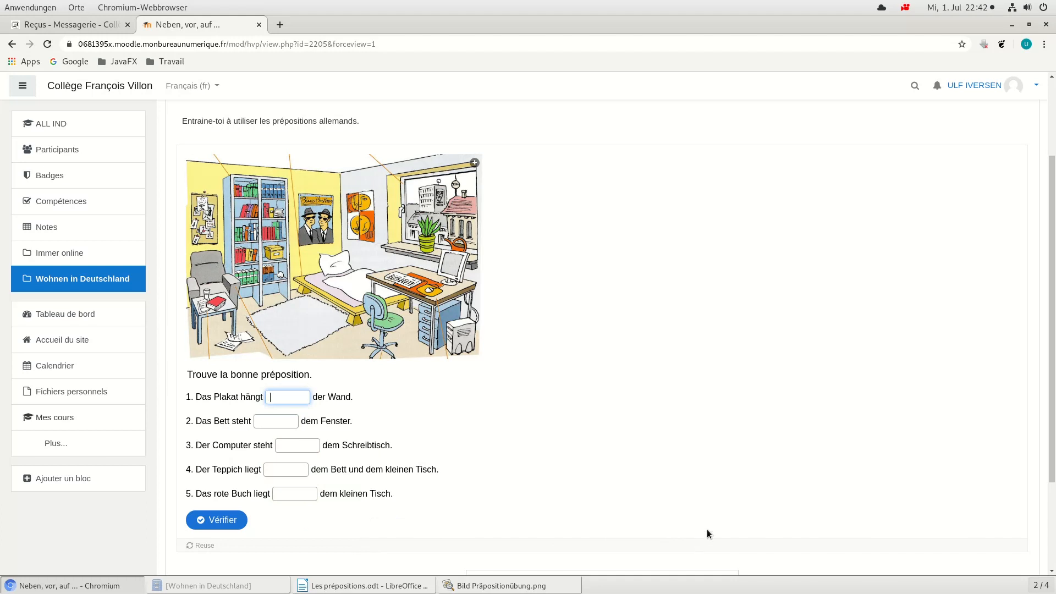
# Step: Answer the five gaps with "an", "neben", "unter", "zwischen" and "auf", and have the answers checked
pyautogui.write('an')
pyautogui.press('Tab')
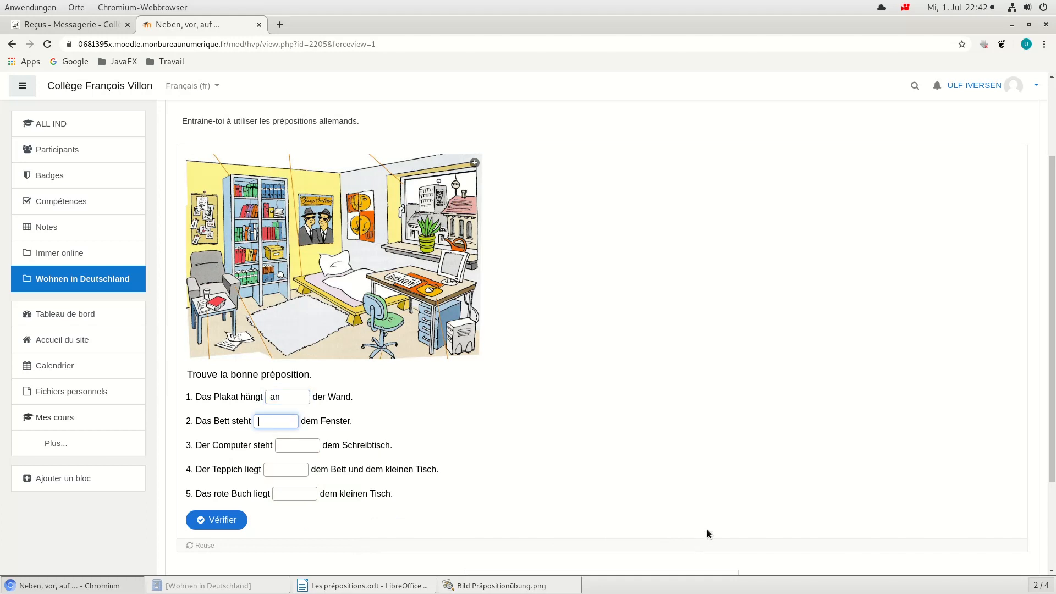
pyautogui.write('neben')
pyautogui.press('Tab')
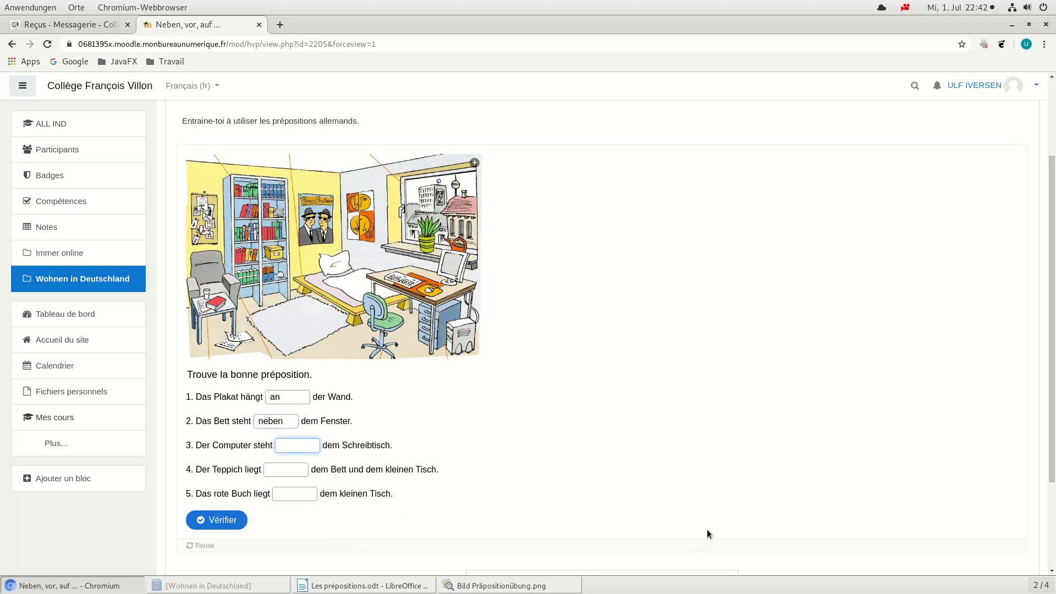
pyautogui.write('unter')
pyautogui.press('Tab')
pyautogui.write('zwischen')
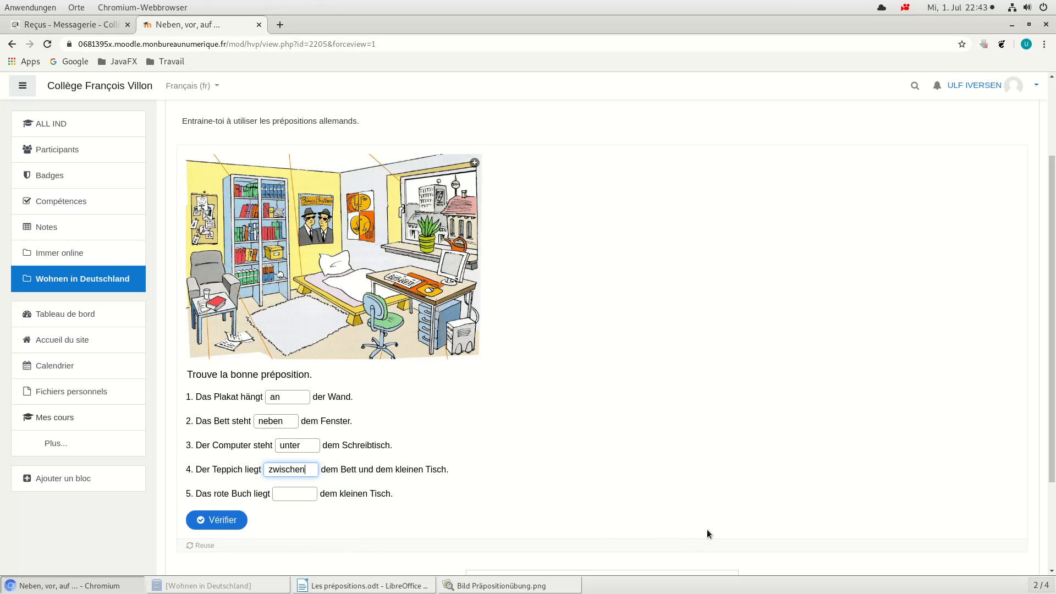
pyautogui.press('Tab')
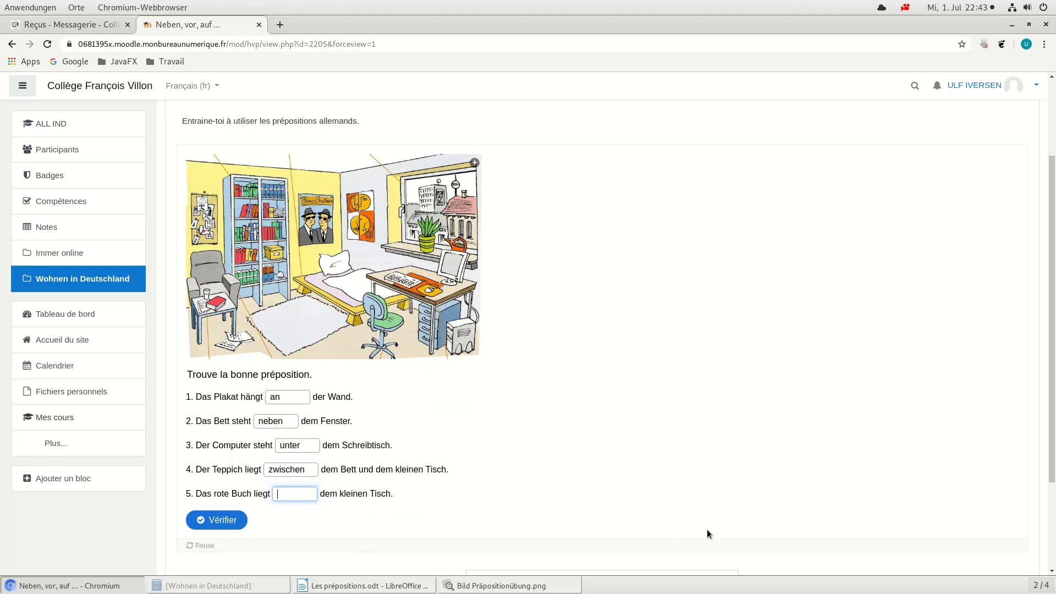
pyautogui.write('auf')
pyautogui.click(228, 519)
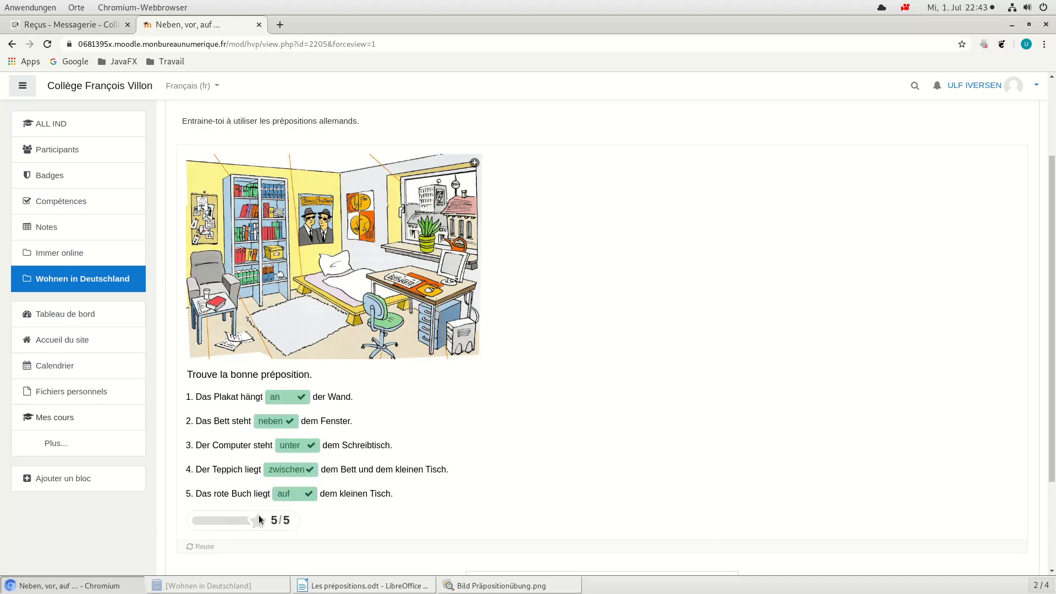
# Step: Open the settings of the "Neben, vor, auf ..." exercise for editing
pyautogui.scroll(-3, 642, 411)
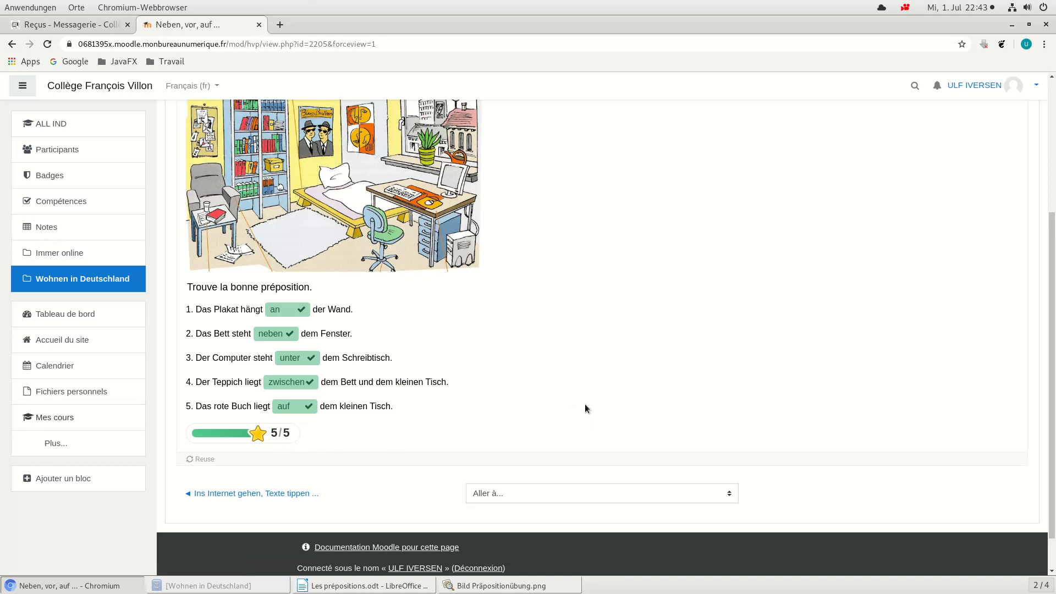
pyautogui.scroll(2, 608, 396)
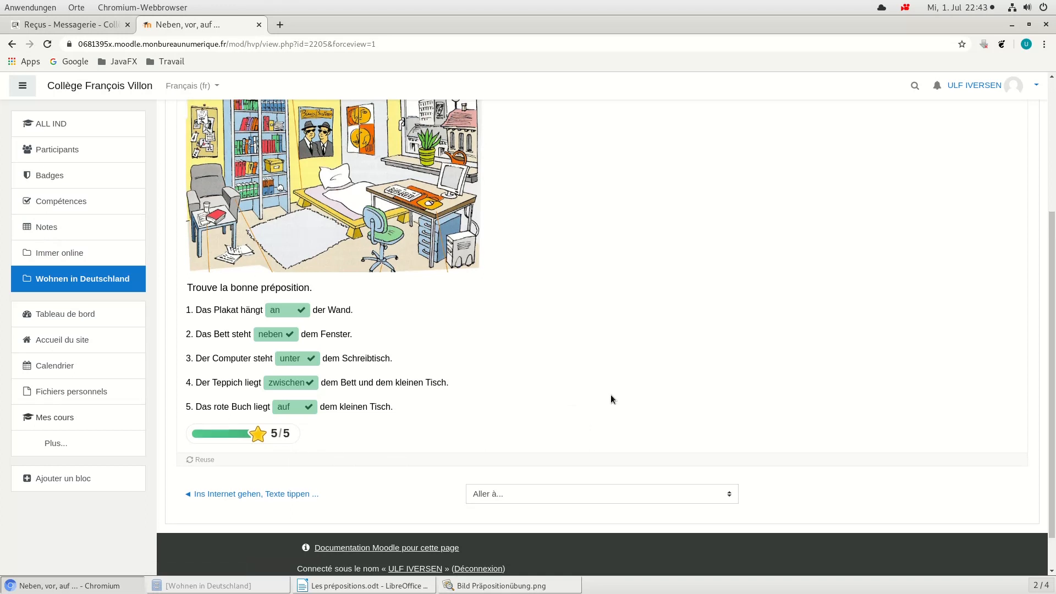
pyautogui.scroll(4, 611, 396)
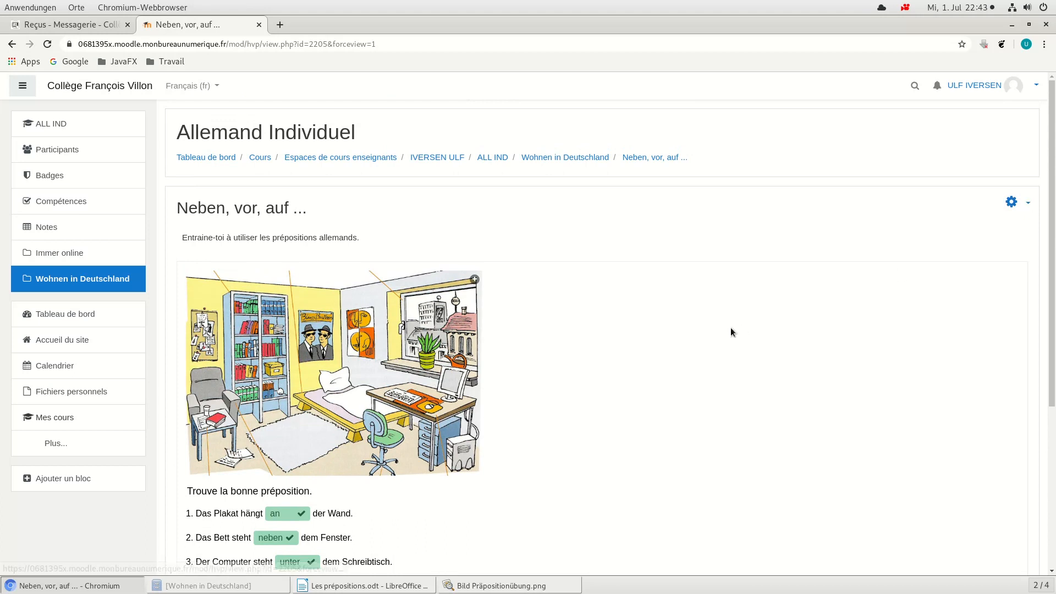
pyautogui.scroll(-2, 731, 330)
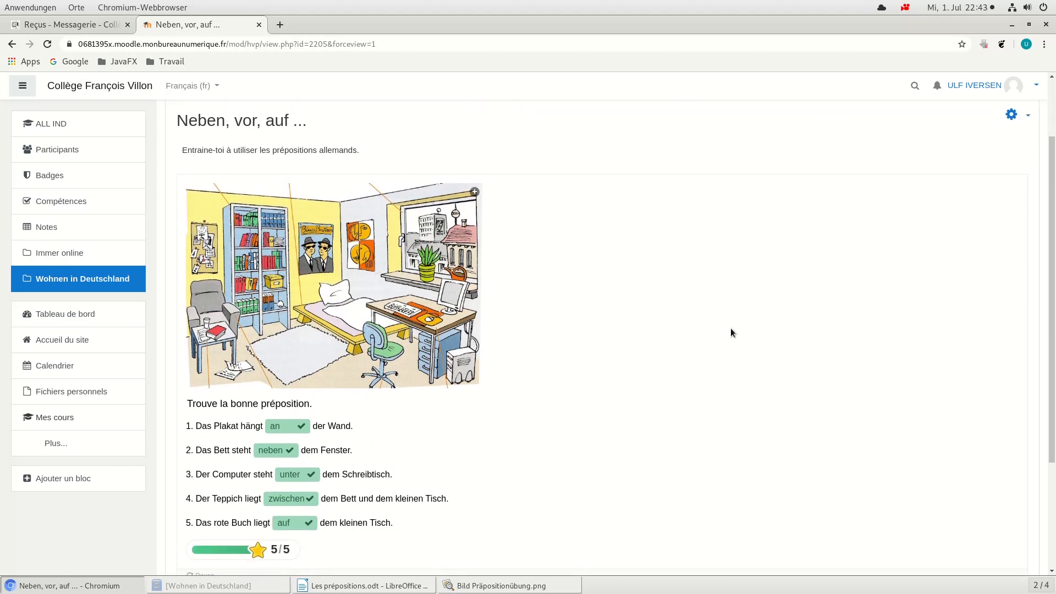
pyautogui.click(1013, 114)
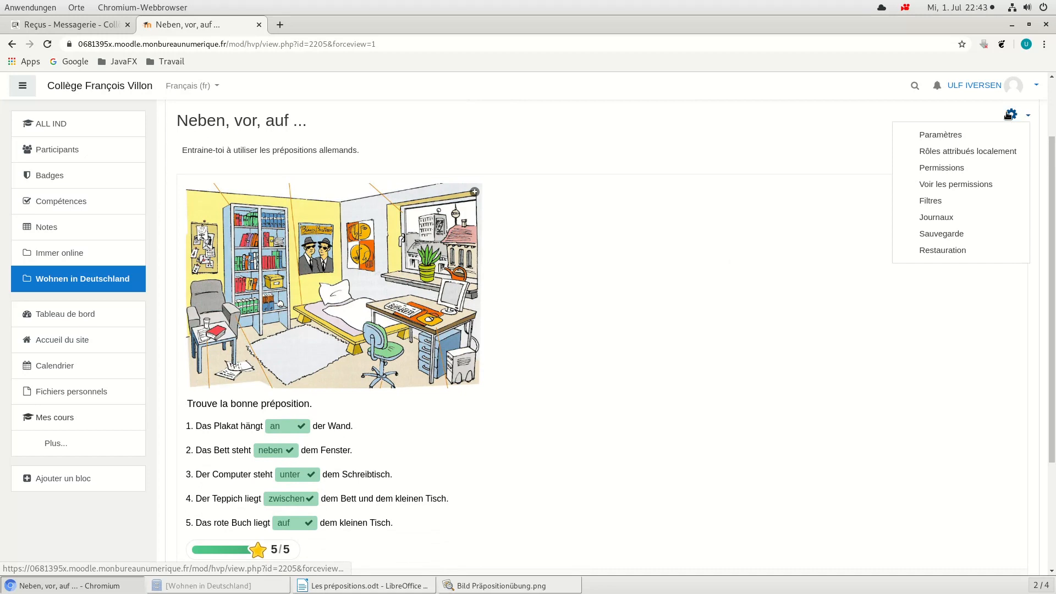
pyautogui.click(936, 136)
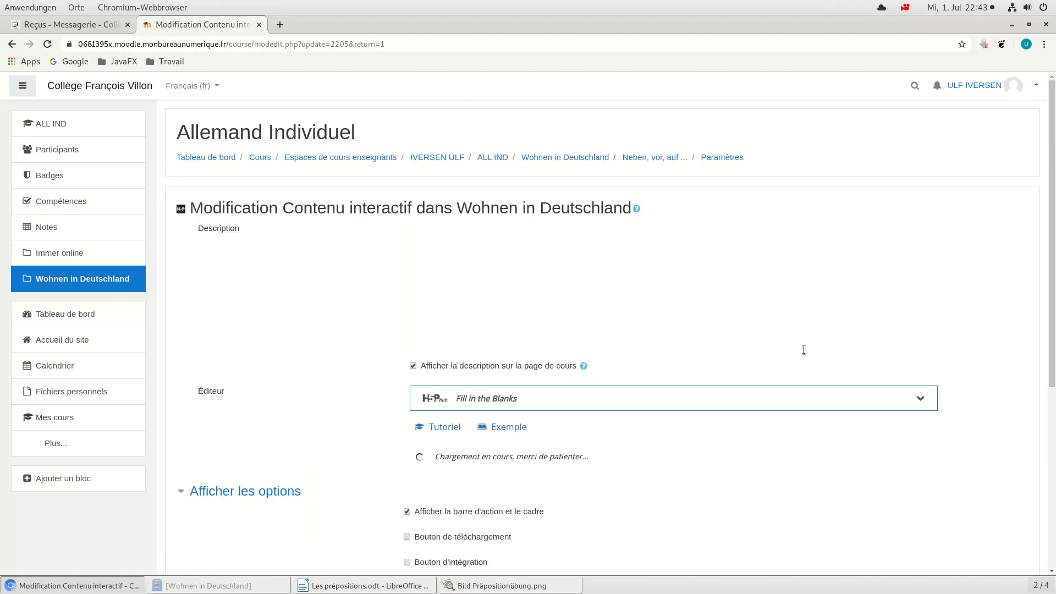
# Step: Enable "Vérifier les réponses instantanément dès la saisie" in the exercise's general options, then save and display the exercise
pyautogui.scroll(-4, 801, 348)
pyautogui.scroll(-12, 798, 345)
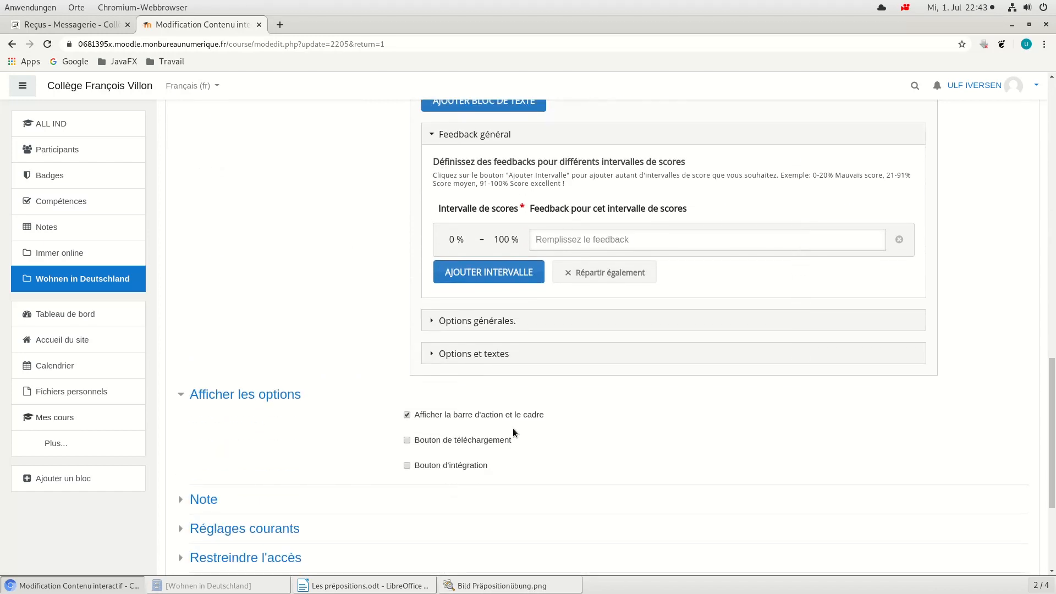
pyautogui.click(432, 320)
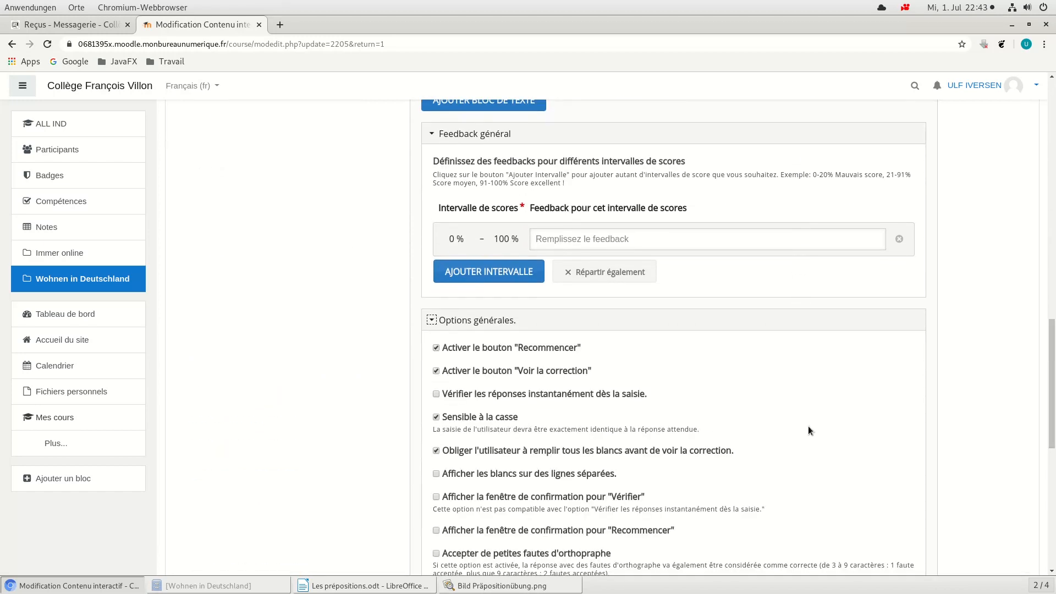
pyautogui.scroll(-1, 807, 427)
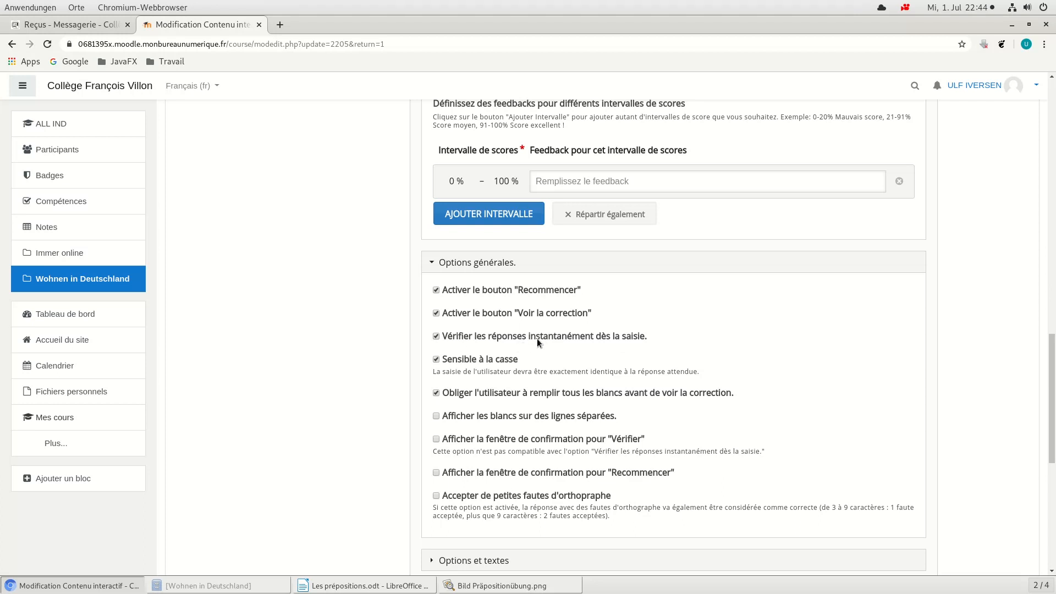
pyautogui.scroll(-5, 563, 338)
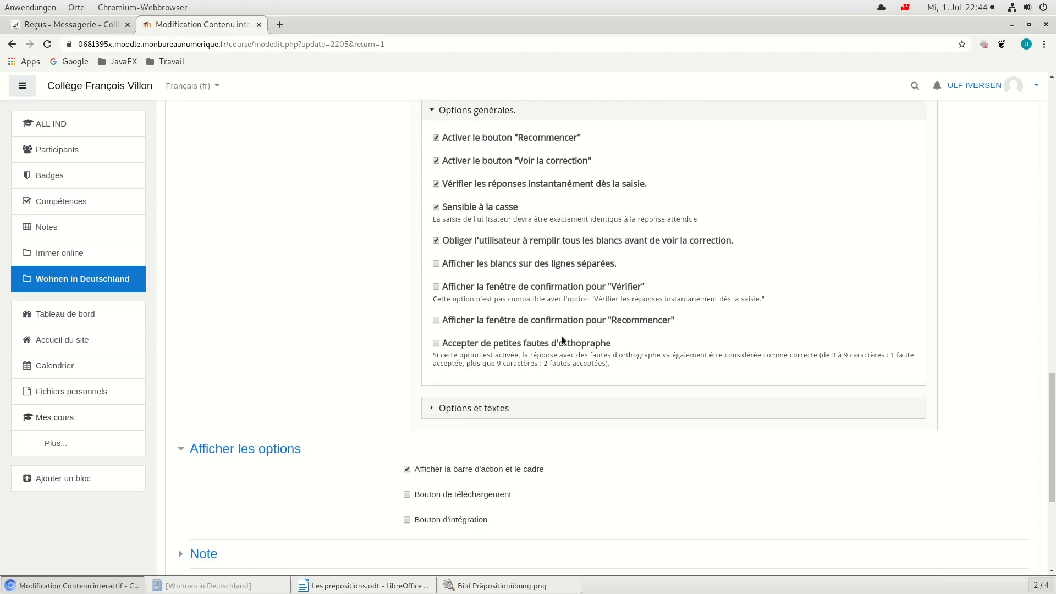
pyautogui.scroll(-2, 562, 336)
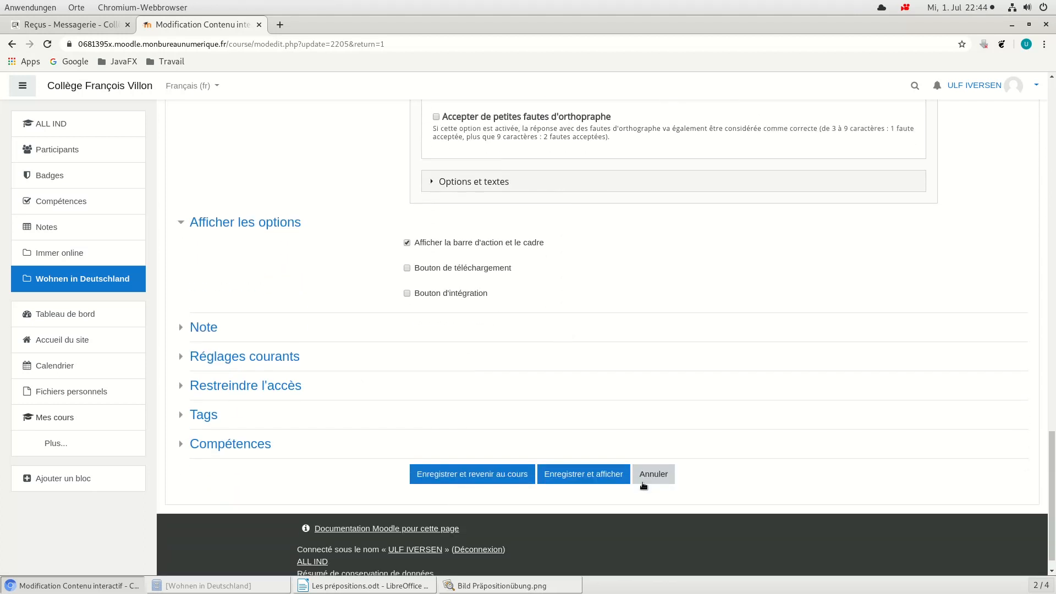
pyautogui.click(587, 480)
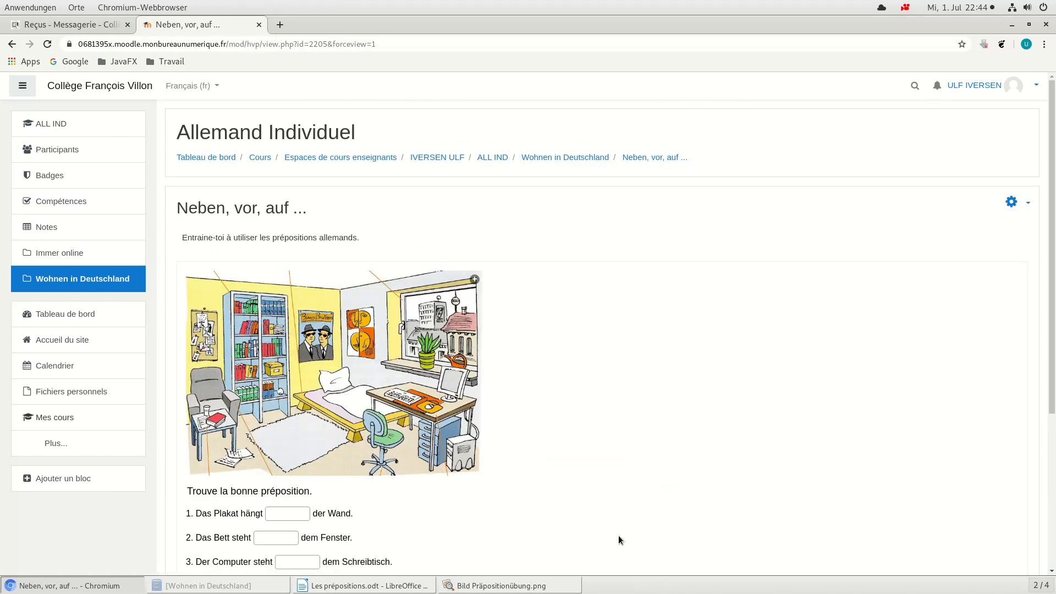
# Step: Test the instant checking on the first gap by answering "vor" and replacing that answer with "an"
pyautogui.scroll(-3, 617, 540)
pyautogui.click(297, 426)
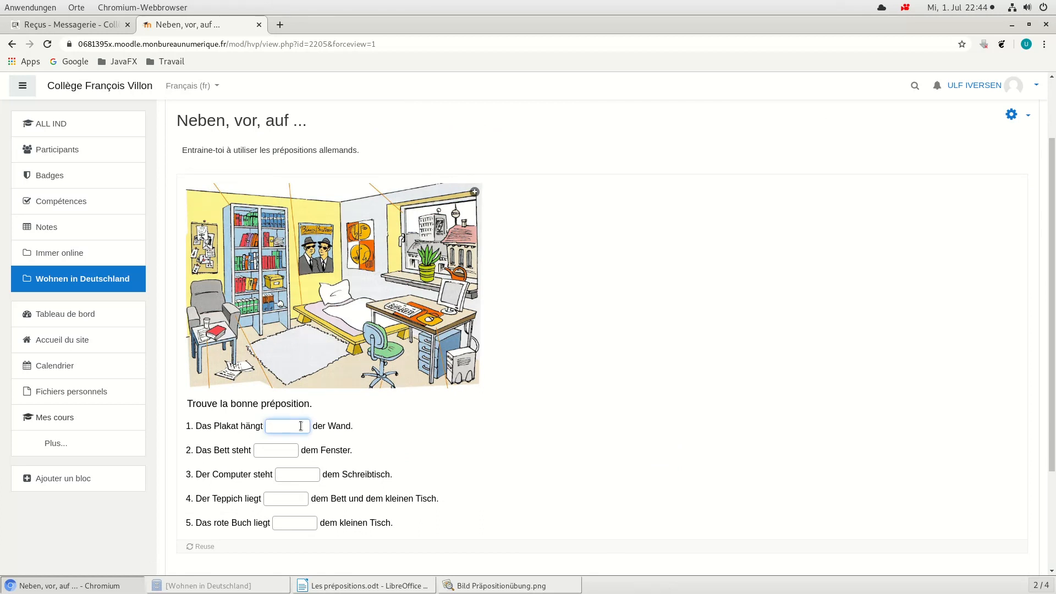
pyautogui.write('vor')
pyautogui.press('Tab')
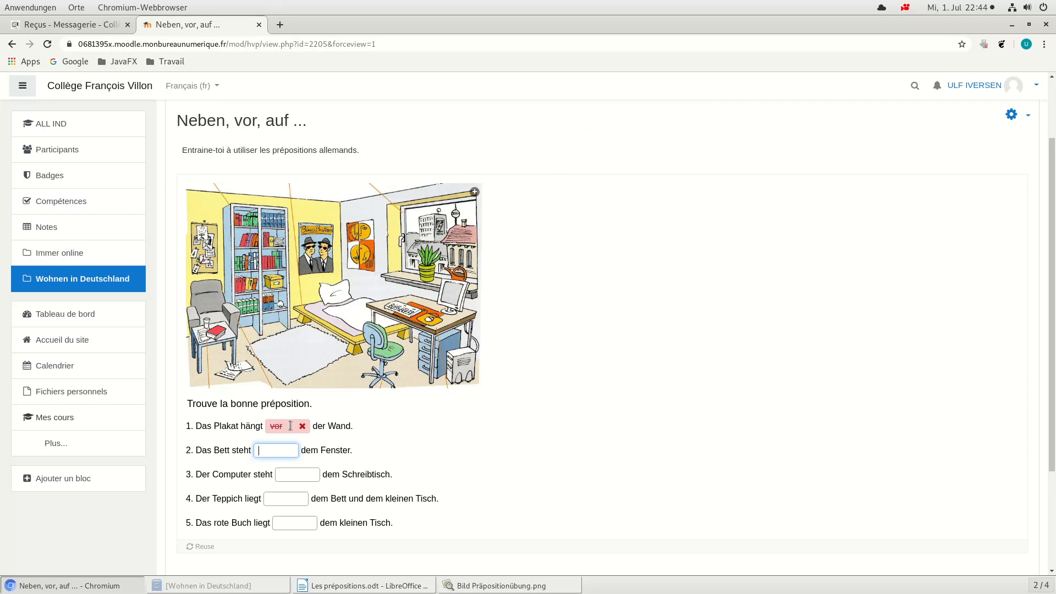
pyautogui.click(291, 425)
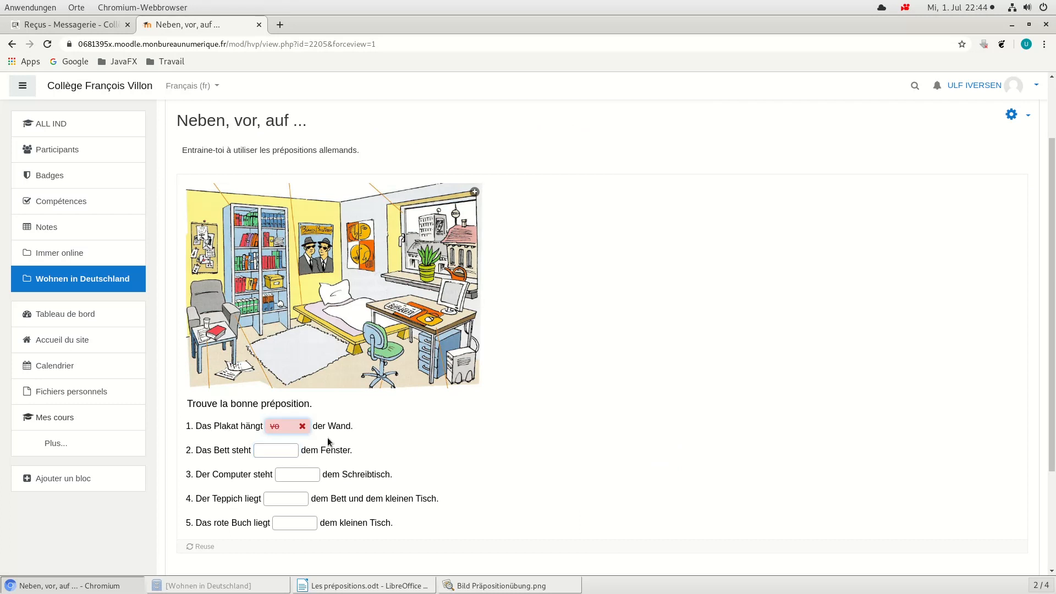
pyautogui.press('BackSpace')
pyautogui.press('BackSpace')
pyautogui.write('an')
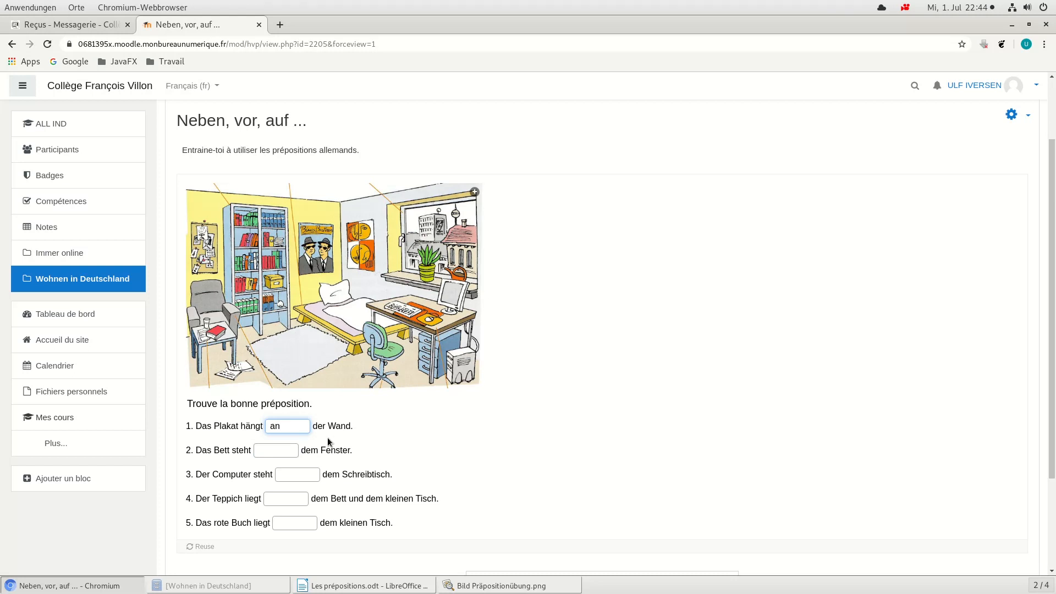
pyautogui.press('Tab')
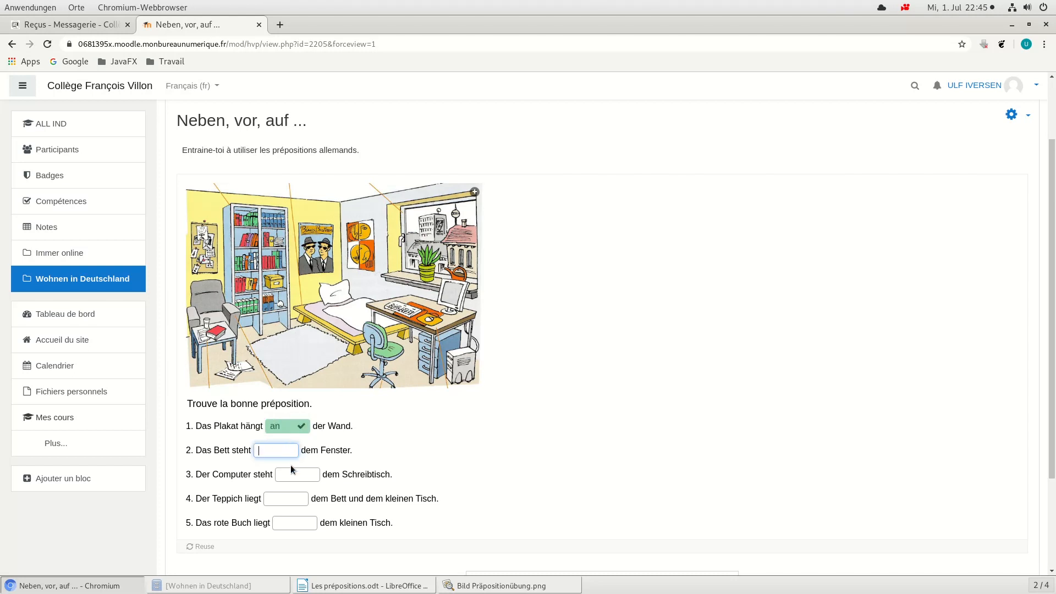
# Step: Return to the Wohnen in Deutschland section of the course page and leave the course's editing mode
pyautogui.scroll(-2, 332, 426)
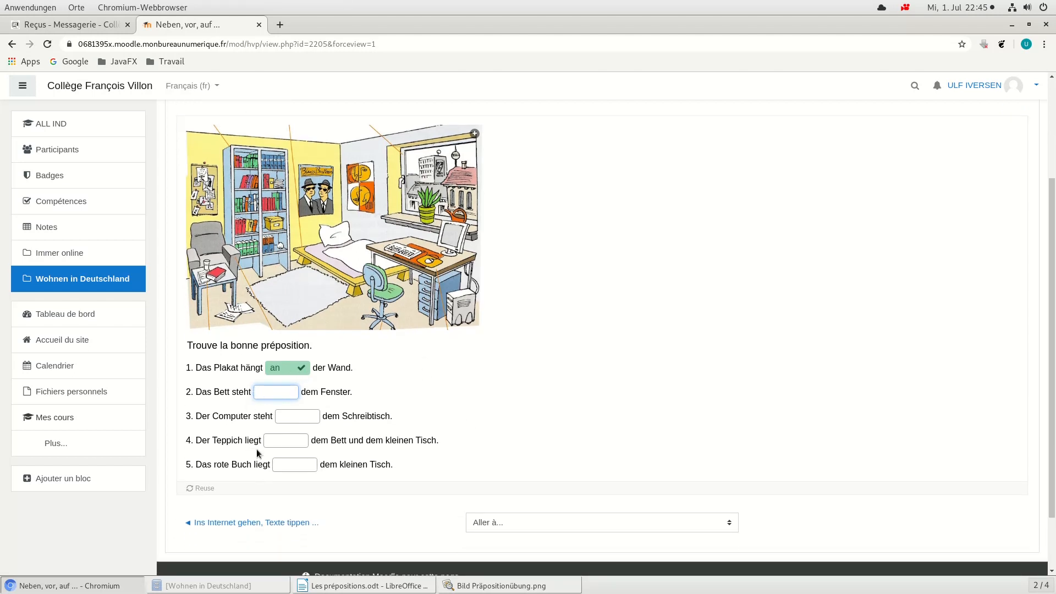
pyautogui.scroll(-1, 501, 366)
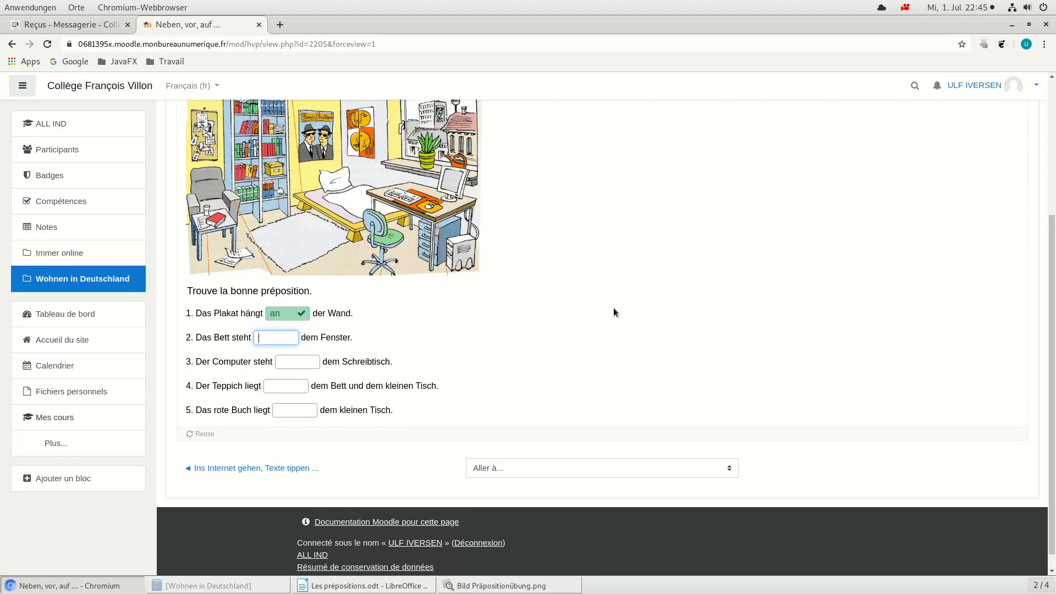
pyautogui.scroll(4, 612, 308)
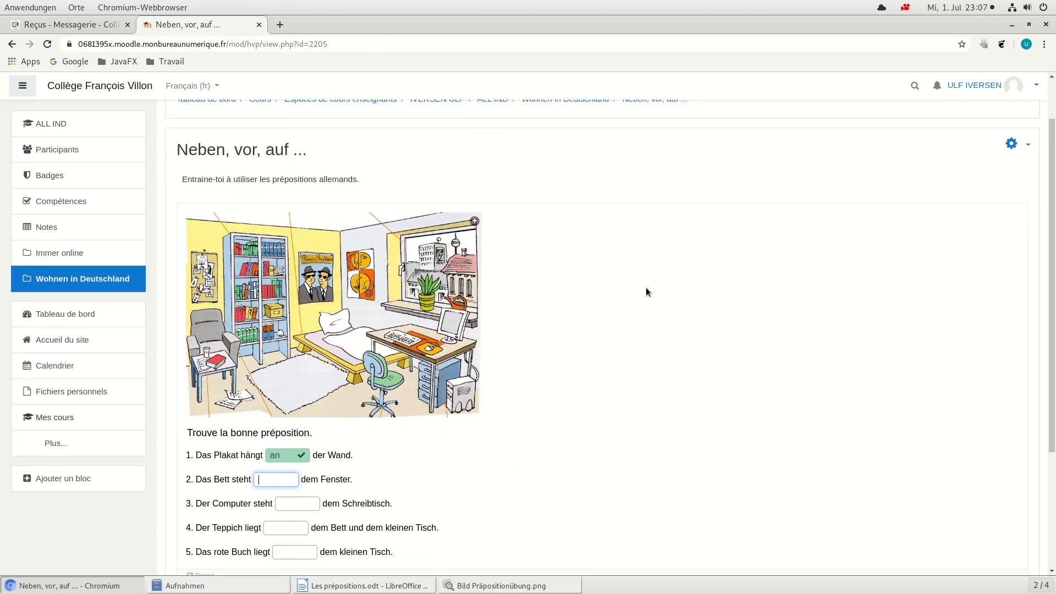
pyautogui.scroll(2, 646, 287)
pyautogui.click(565, 157)
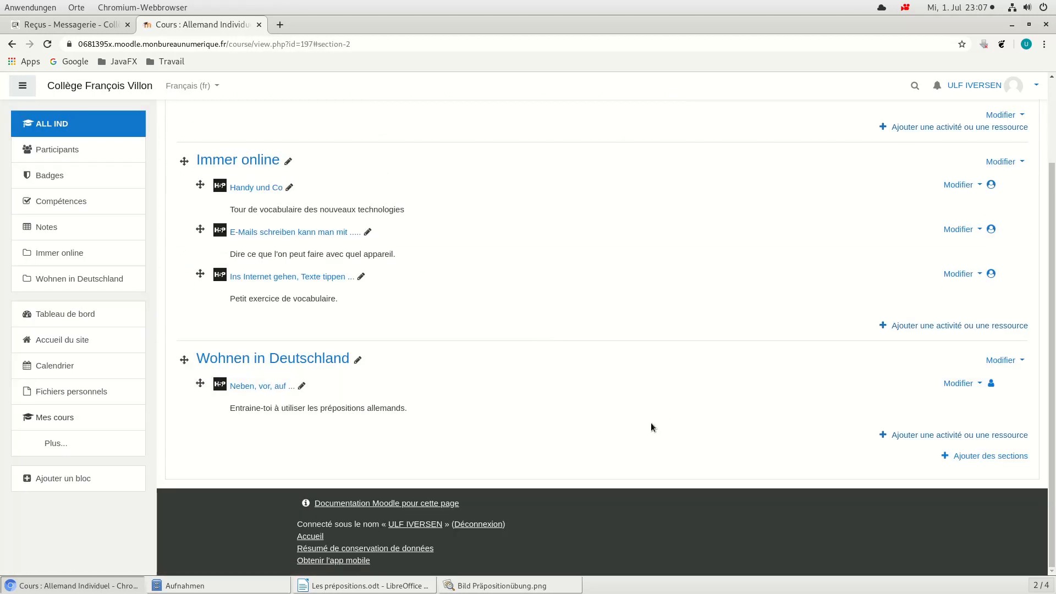
pyautogui.scroll(2, 450, 382)
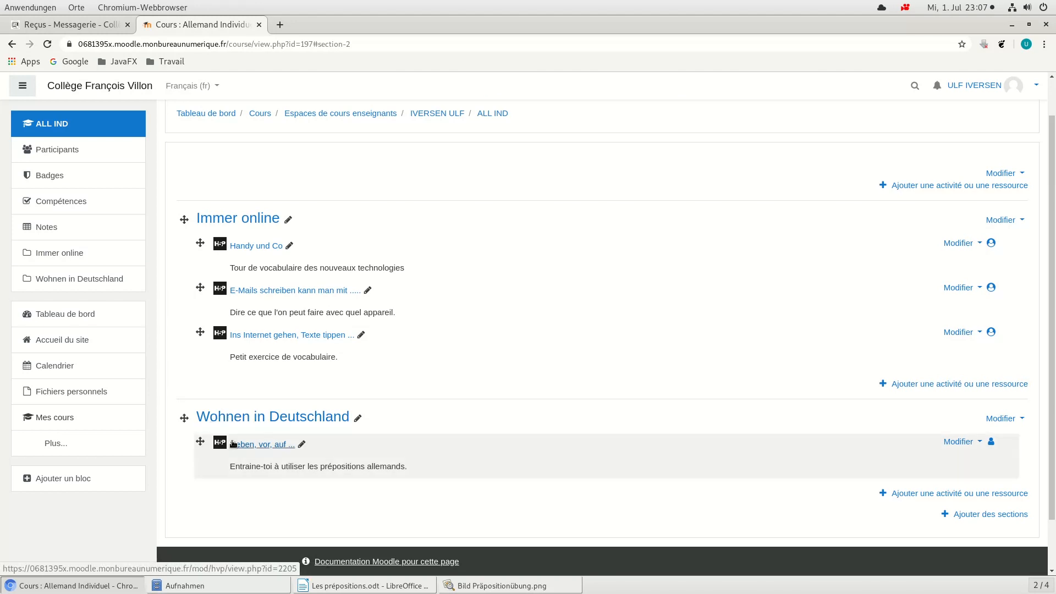
pyautogui.scroll(1, 1019, 181)
pyautogui.click(1024, 132)
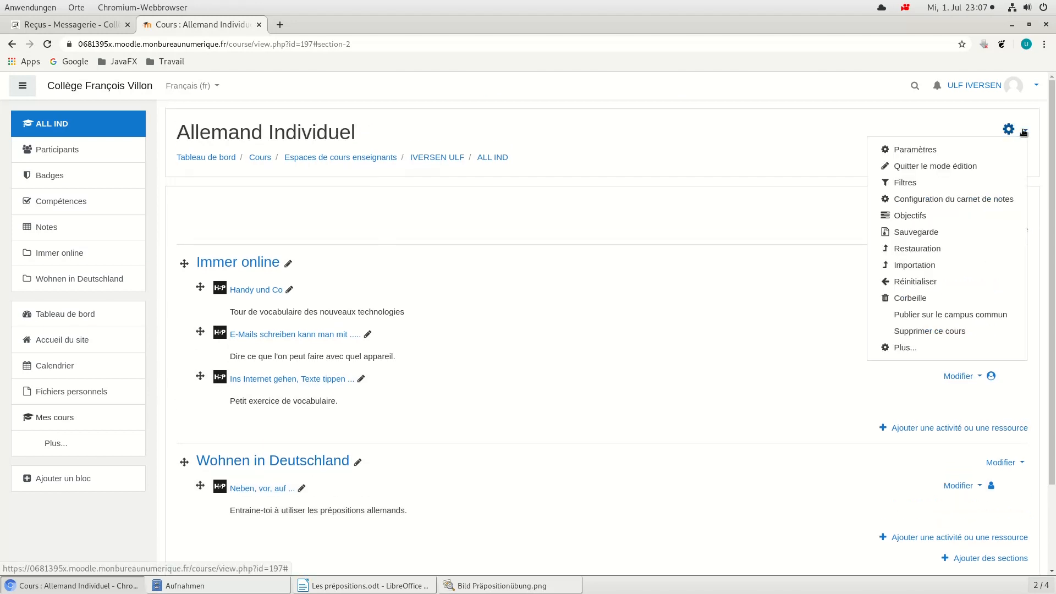
pyautogui.click(905, 166)
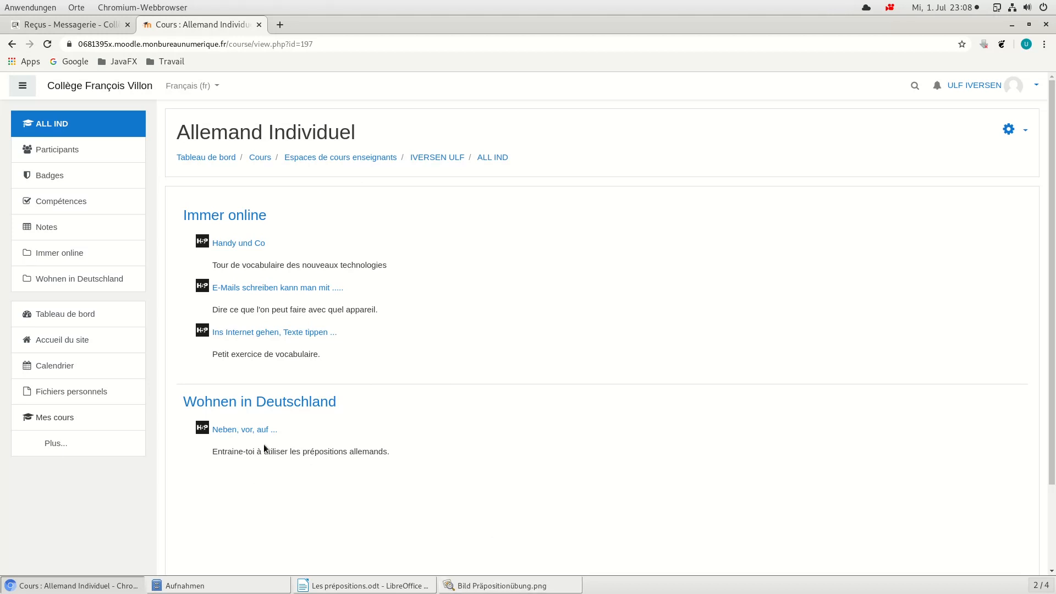
# Step: Copy the link address of the "Neben, vor, auf ..." exercise
pyautogui.rightClick(226, 431)
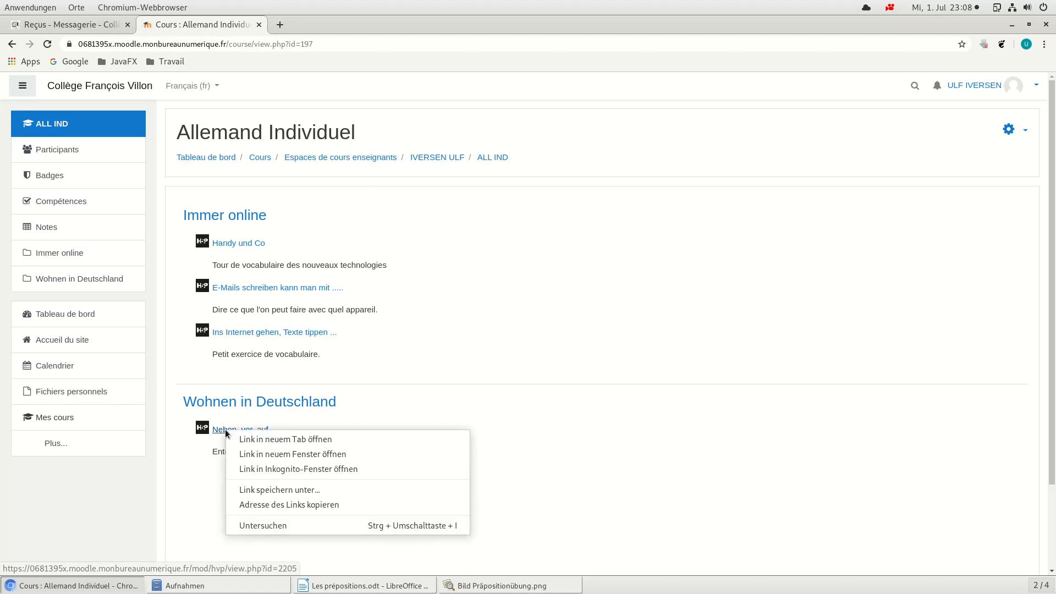
pyautogui.click(261, 505)
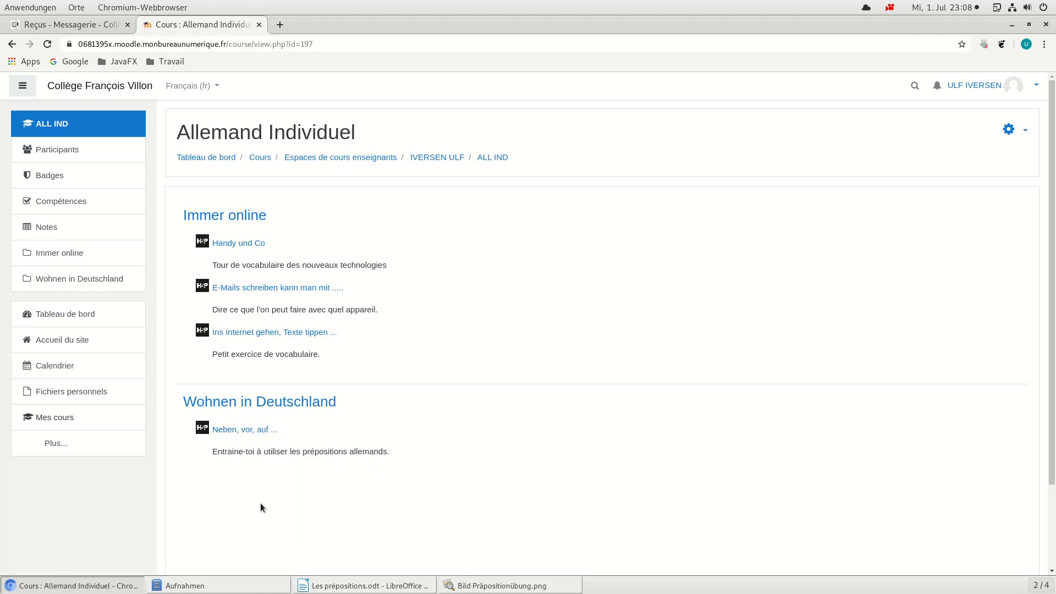